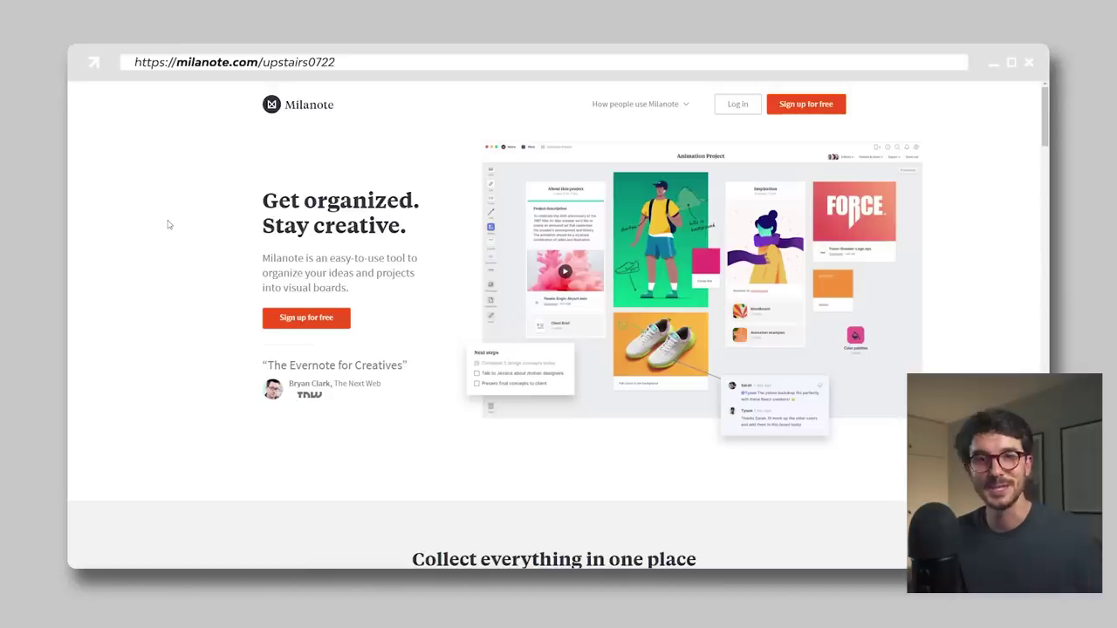
Step: Scroll the Milanote homepage to find the Home board with Courses, To-do and Postgrad
scroll(452, 245, "down", 3)
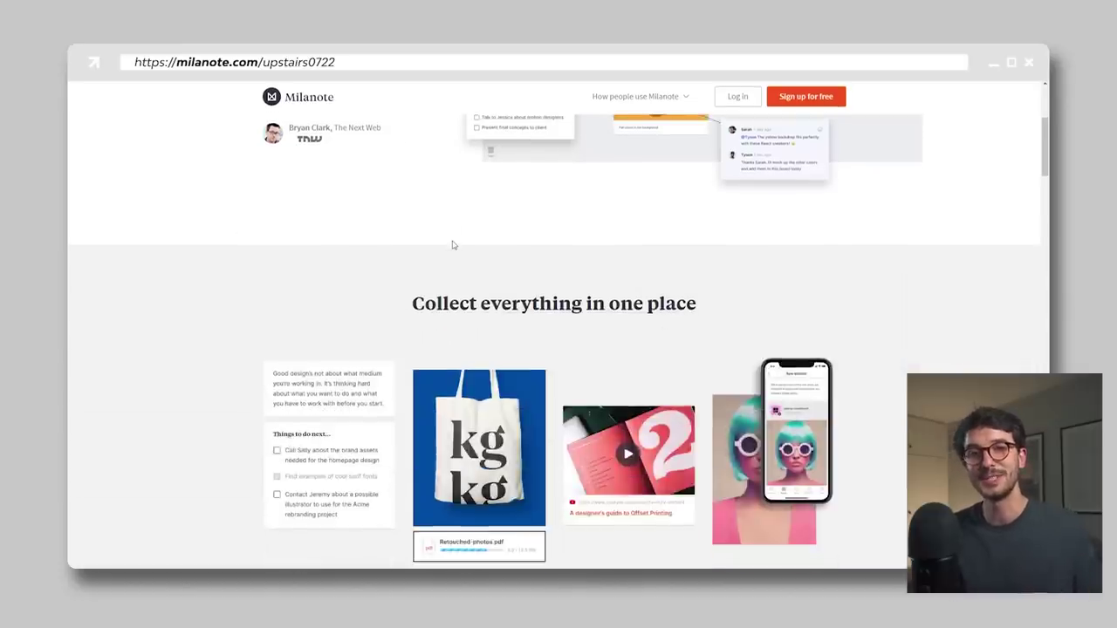
scroll(810, 257, "down", 3)
scroll(810, 258, "up", 1)
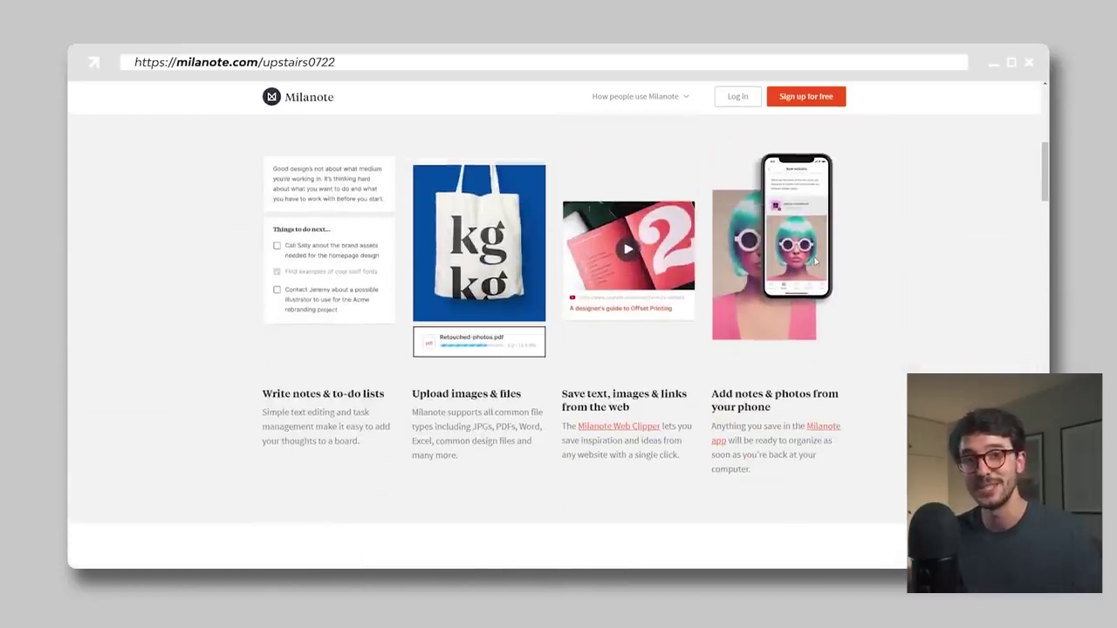
scroll(817, 262, "down", 6)
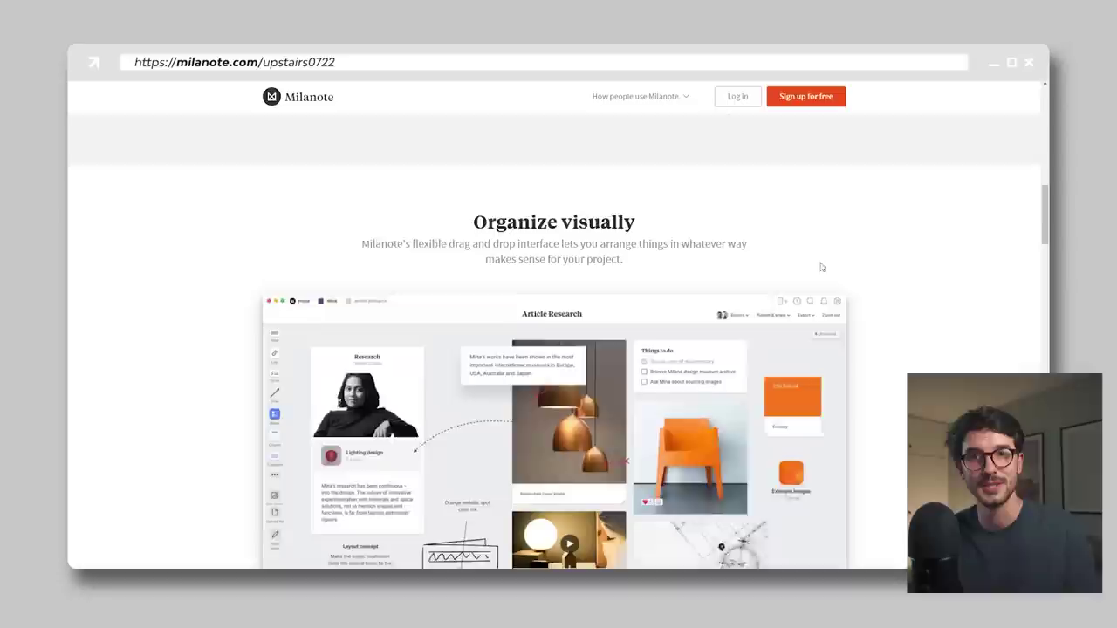
scroll(820, 267, "down", 1)
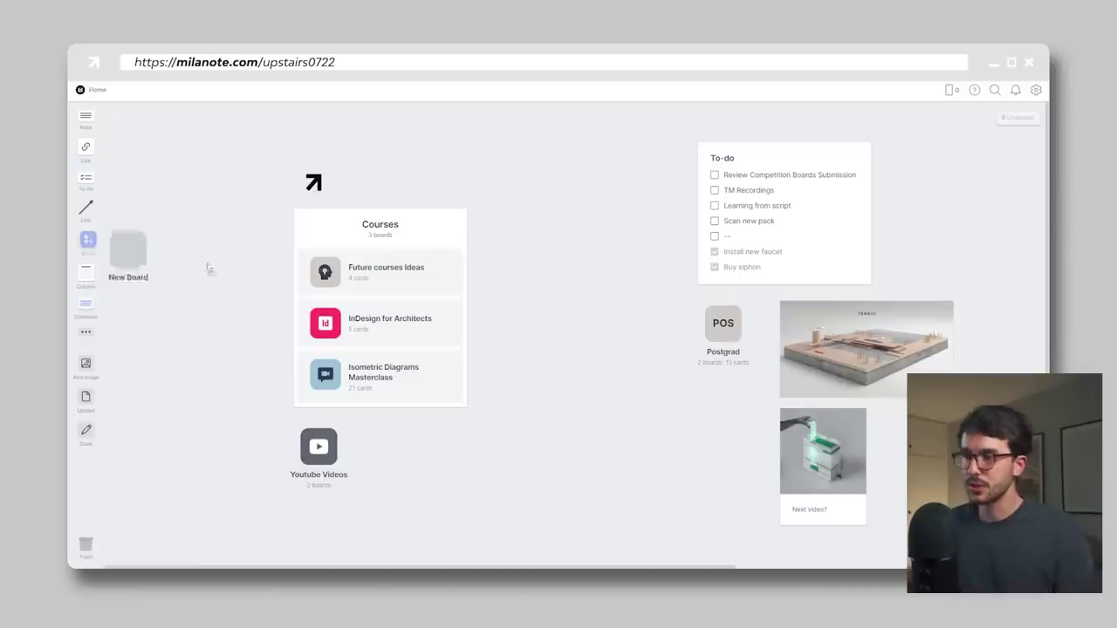
Step: Add a new board named 'Renzo Piano Sections' to Home and open it
left_click_drag(553, 294, 580, 297)
type("Renzo Piano Sections")
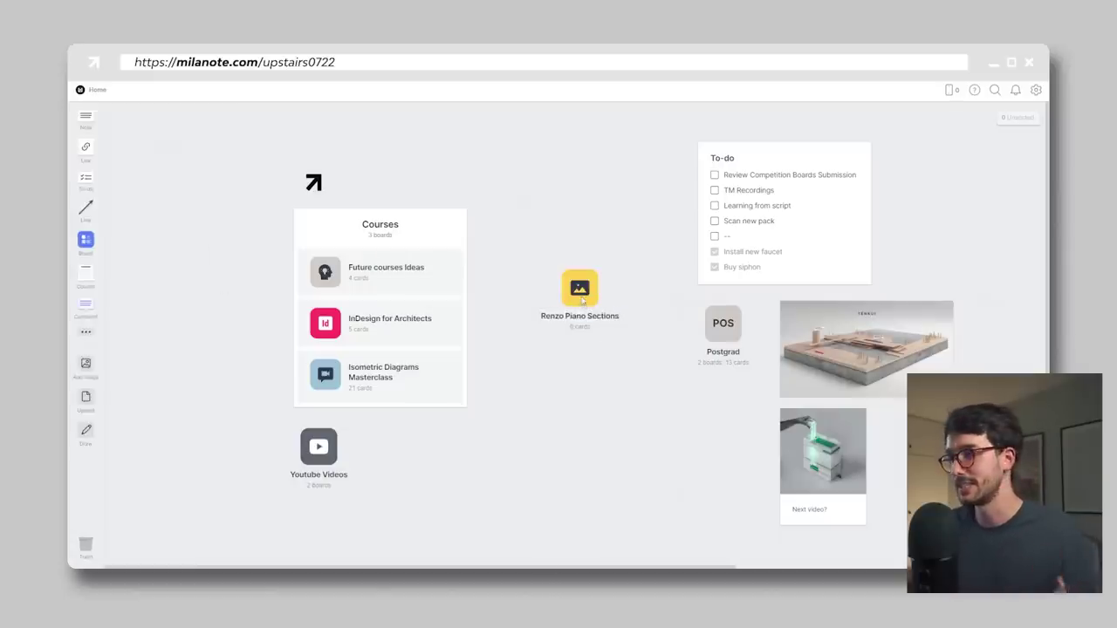
left_click(580, 295)
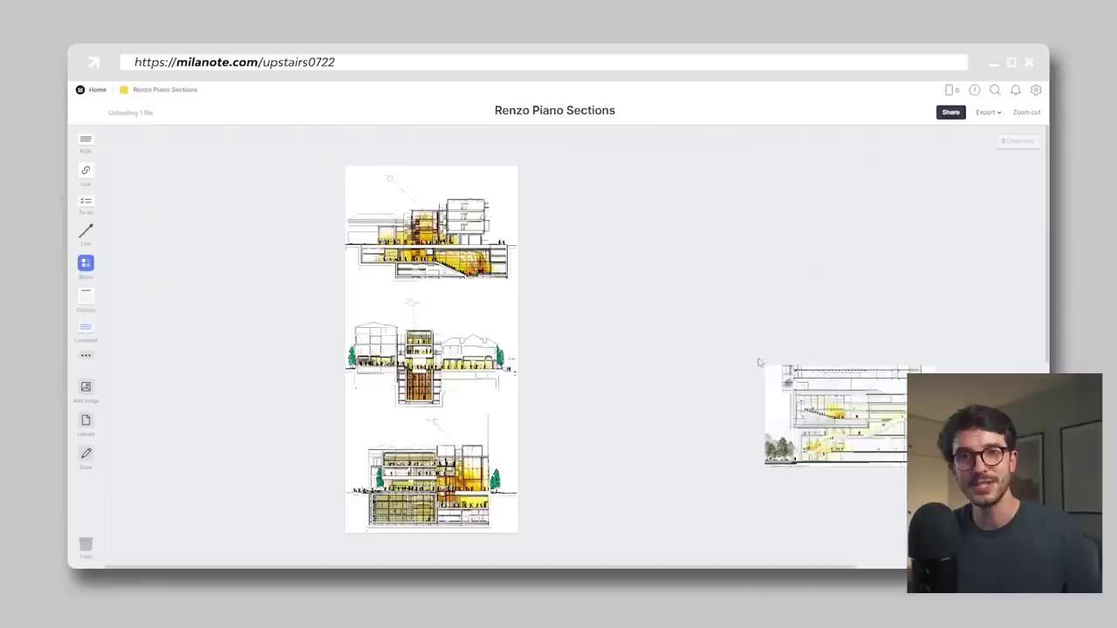
Step: Drag two section drawings from the References folder onto the board
left_click_drag(822, 410, 872, 367)
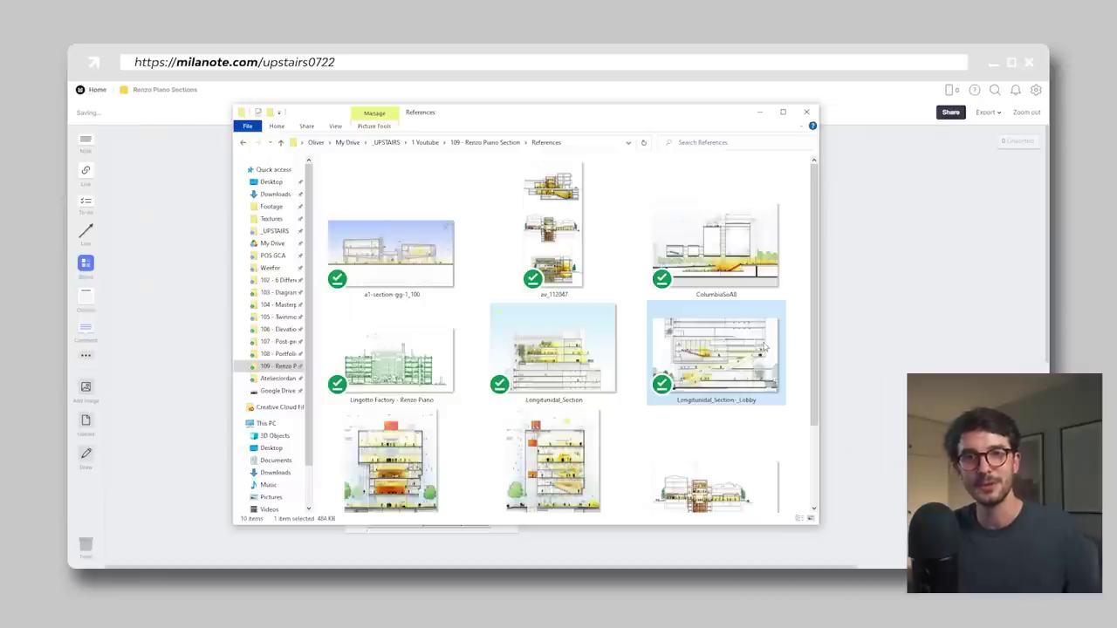
scroll(765, 347, "down", 3)
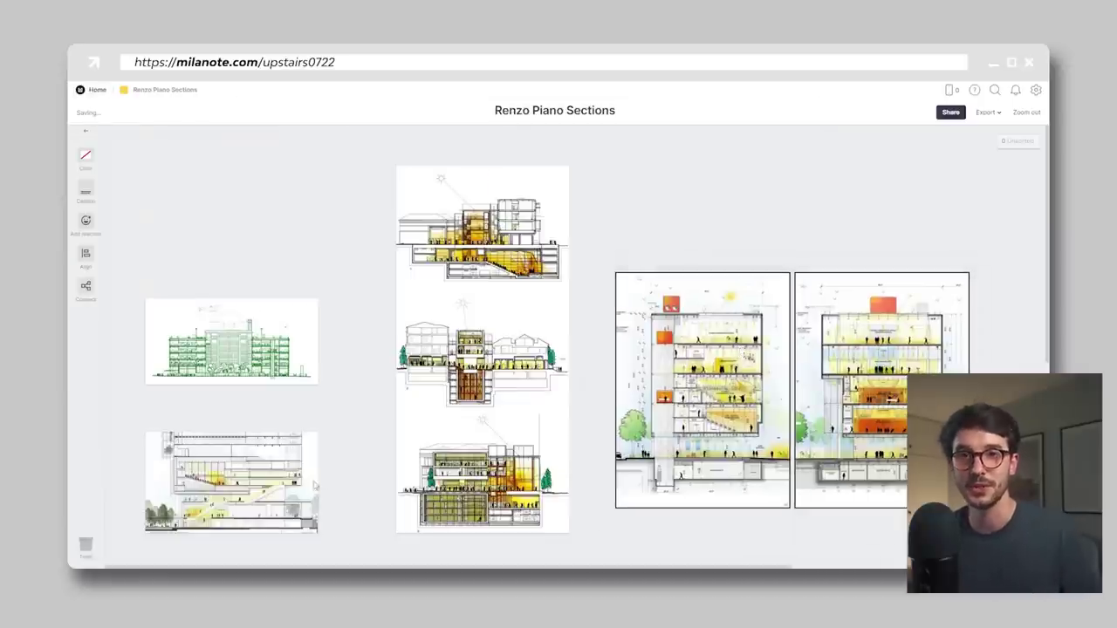
left_click_drag(316, 486, 336, 471)
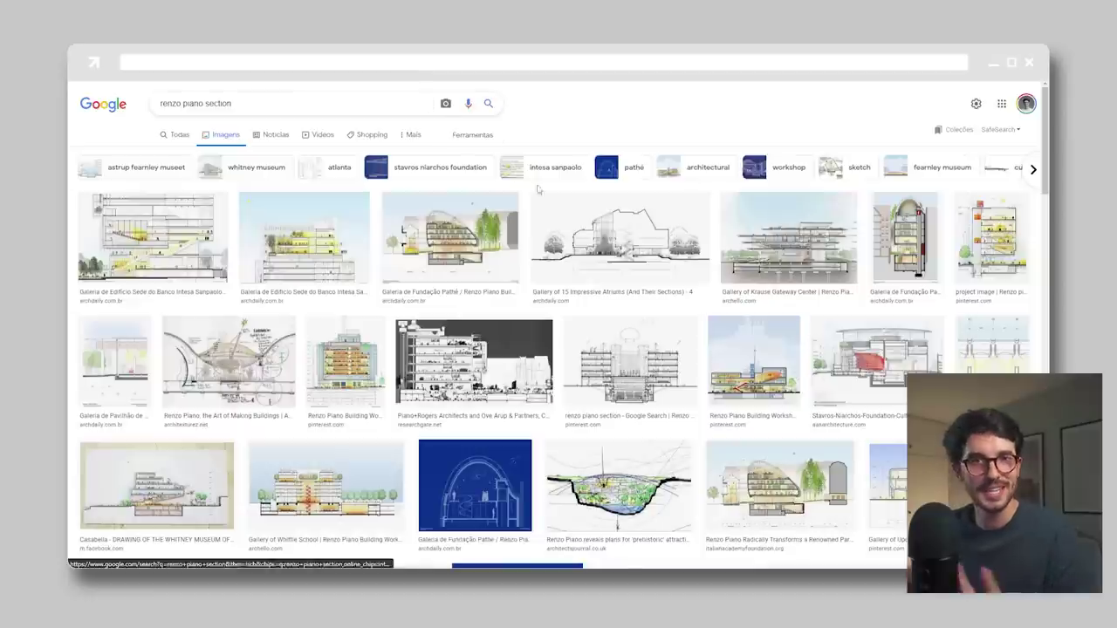
scroll(538, 189, "down", 10)
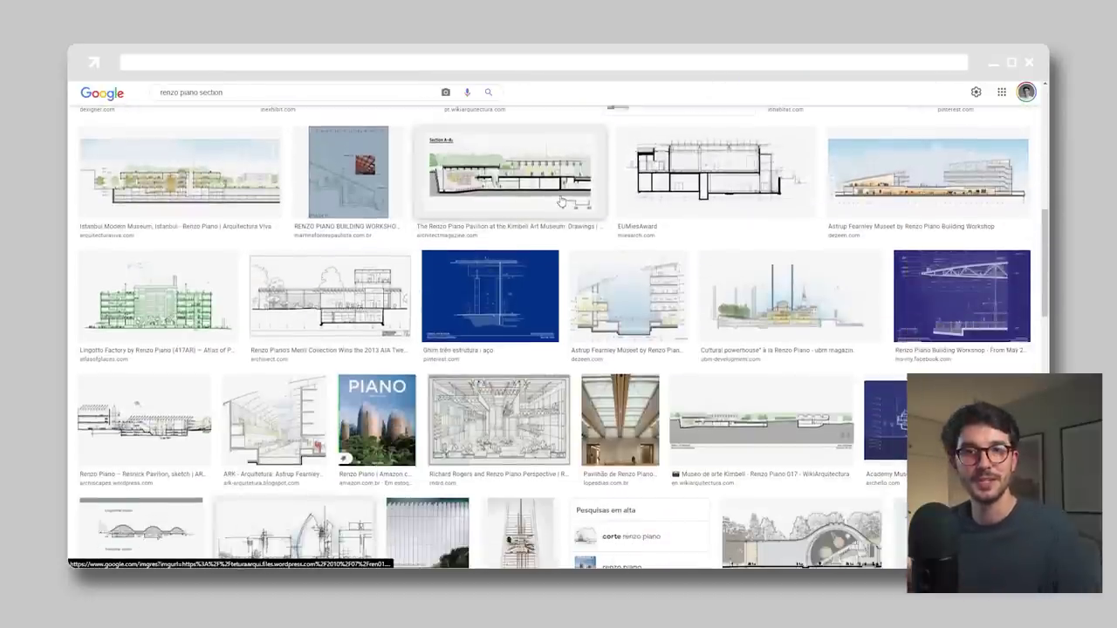
Step: Copy the Columbia campus section image address from Google Images and paste it onto the board
left_click(369, 196)
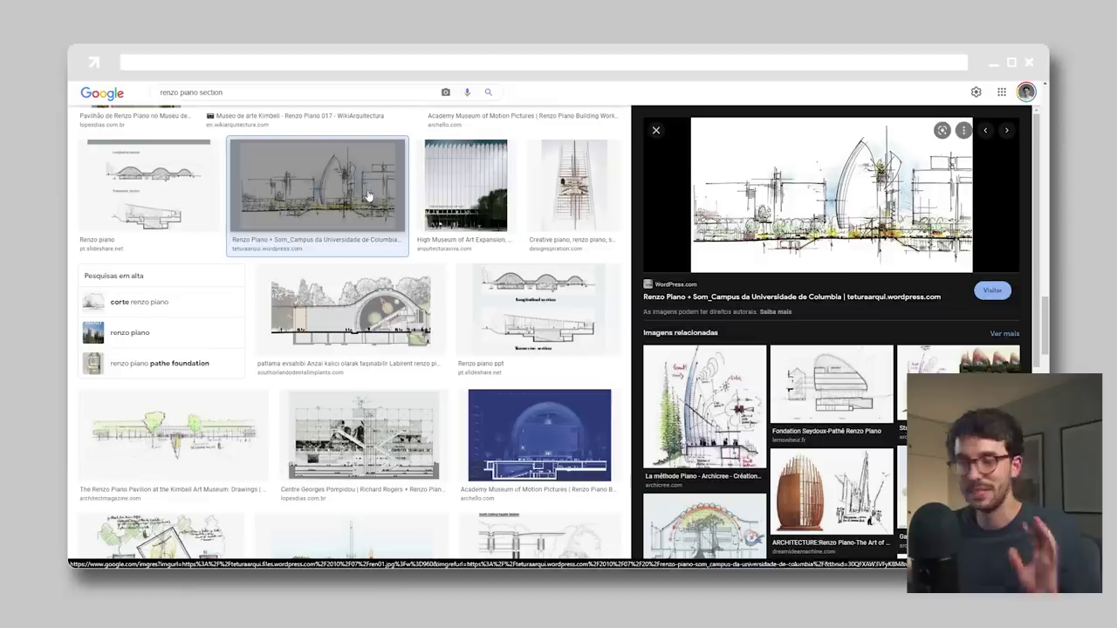
right_click(774, 207)
left_click(810, 333)
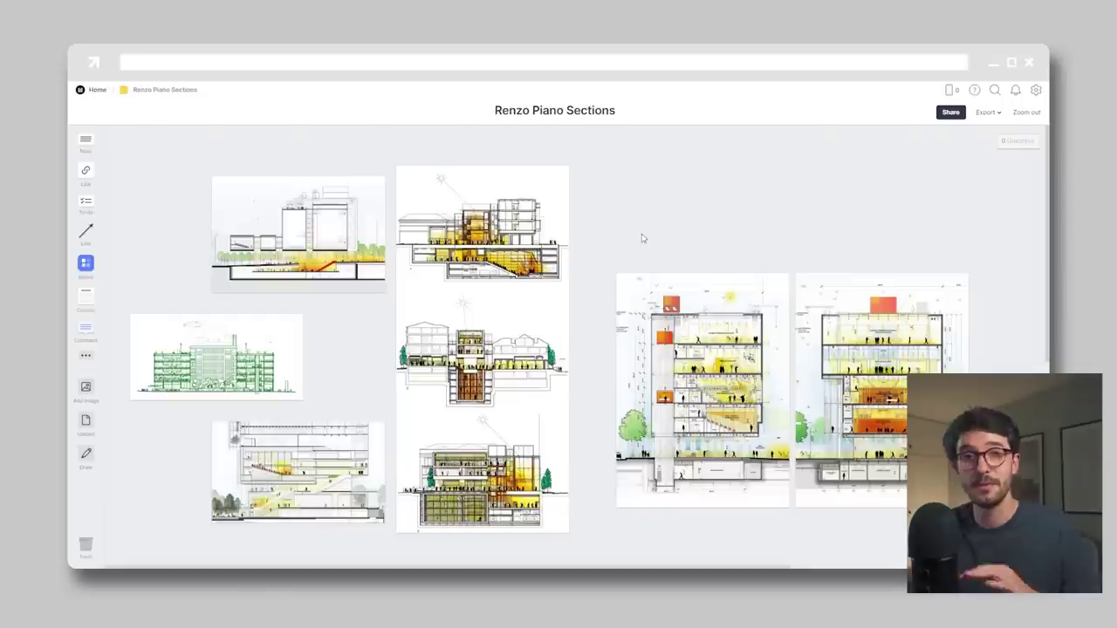
key("ctrl+v")
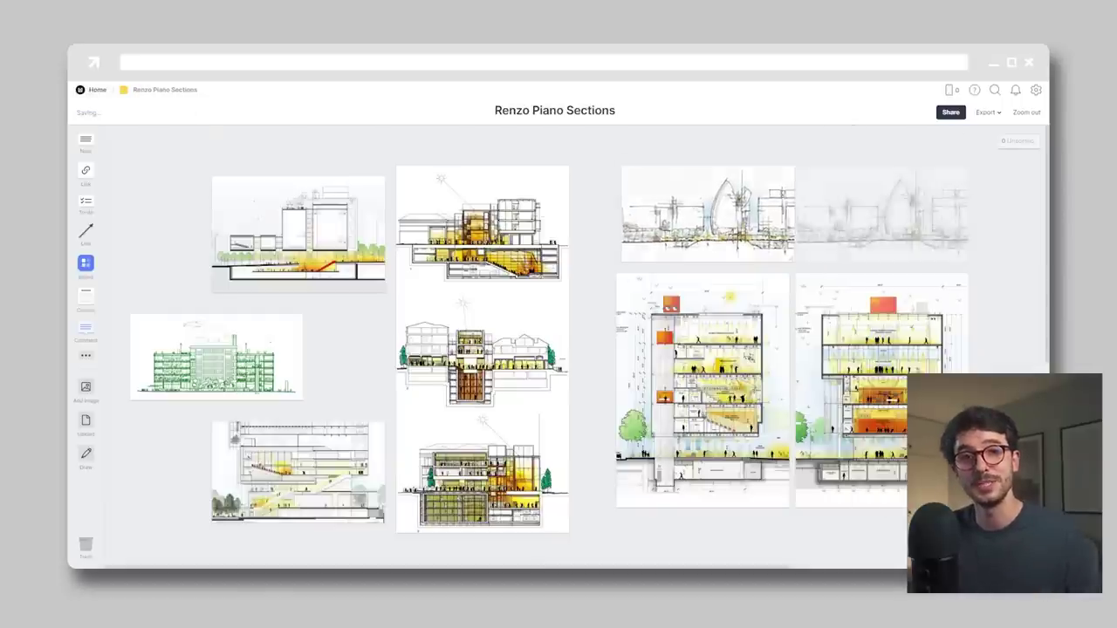
Step: Add a note saying public, active floors are lit by fixtures in detailed sections
left_click(940, 118)
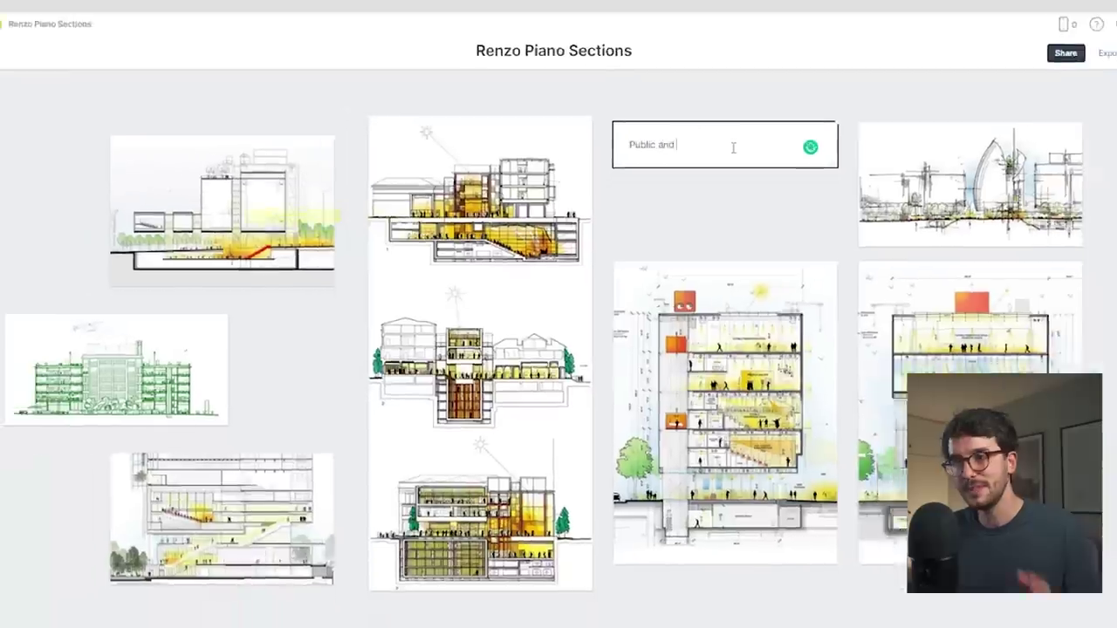
type("active floors are lit.")
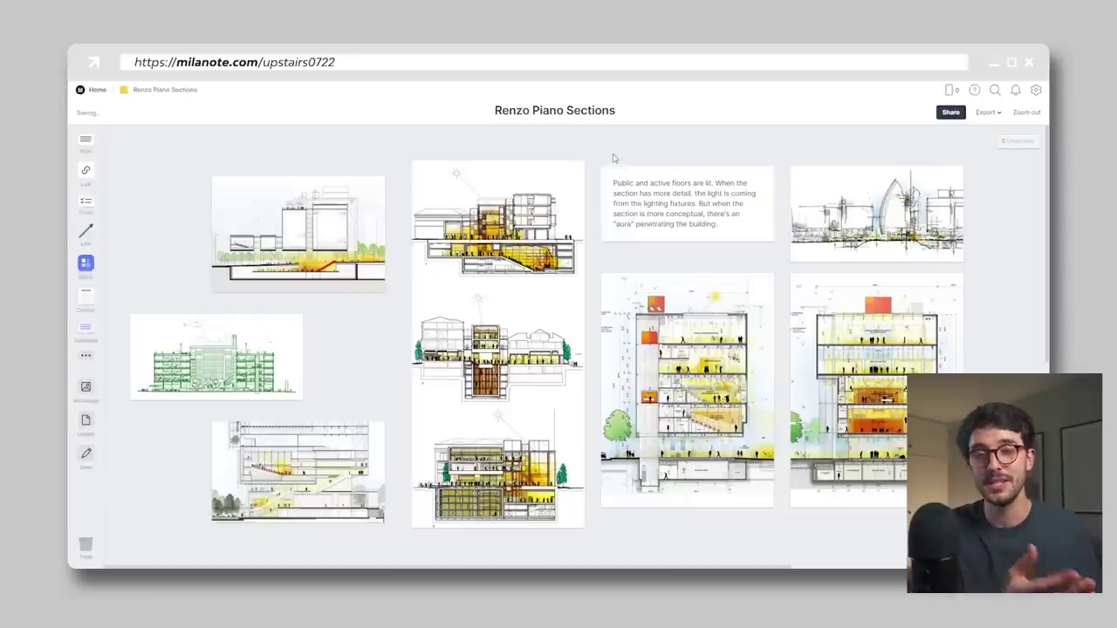
Step: Add an arrow and label by the conceptual section, an rpbw.com link, a note, and the orange Jaffa swatch
left_click_drag(85, 453, 298, 224)
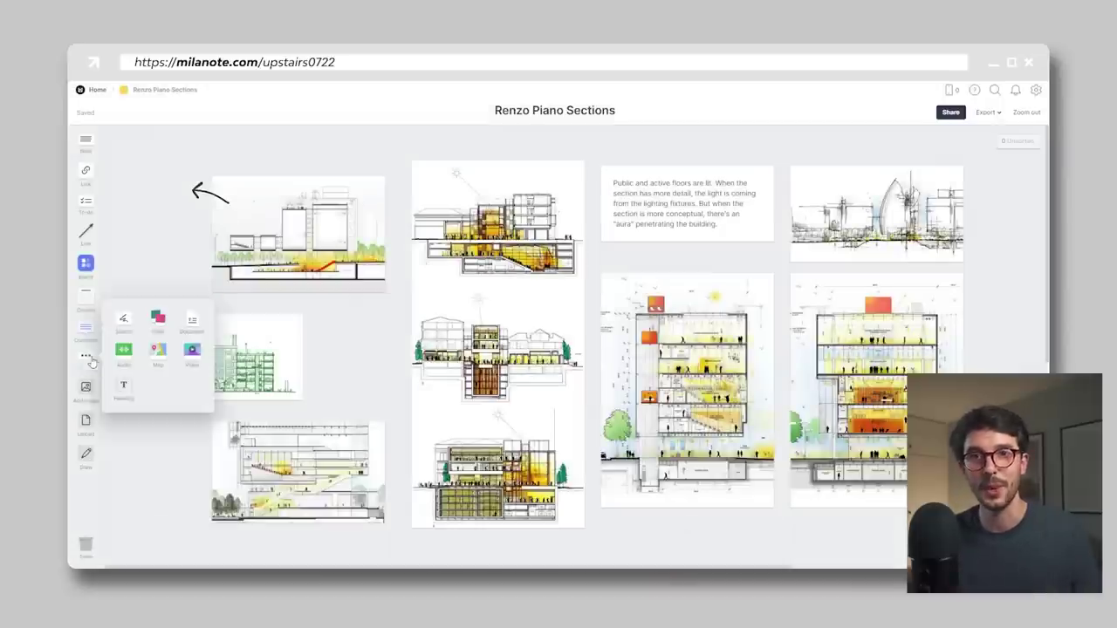
left_click_drag(86, 140, 307, 221)
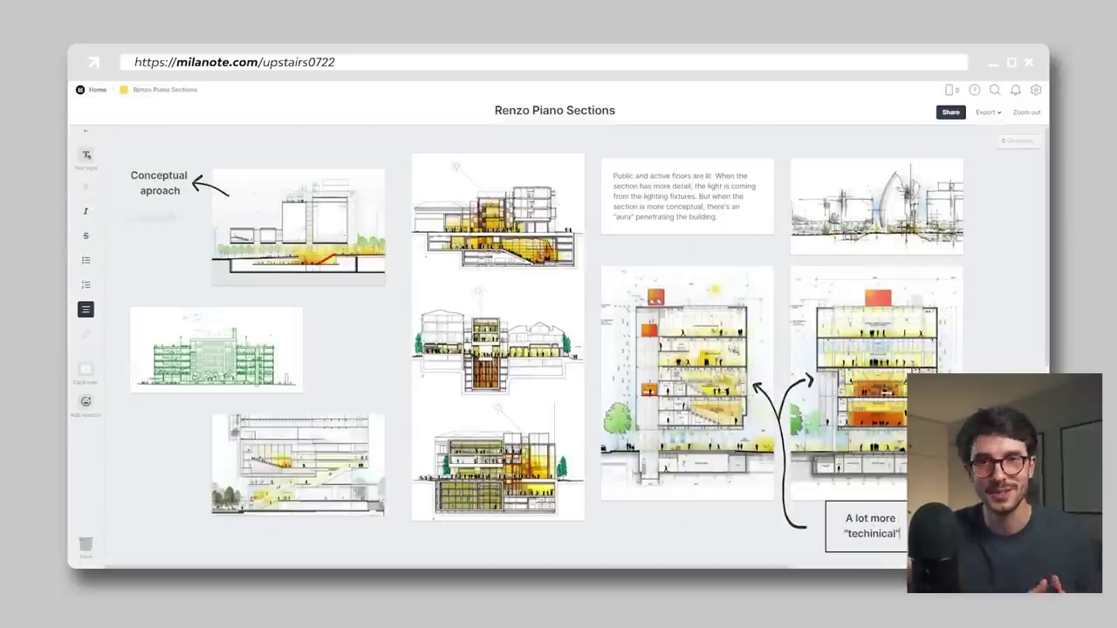
left_click(87, 356)
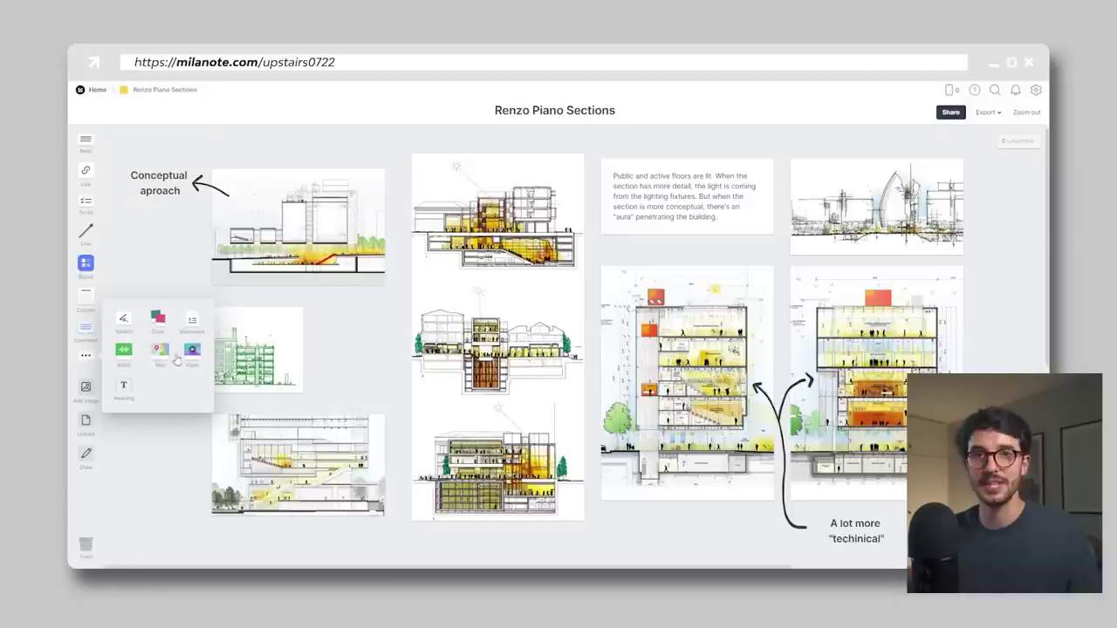
left_click(85, 171)
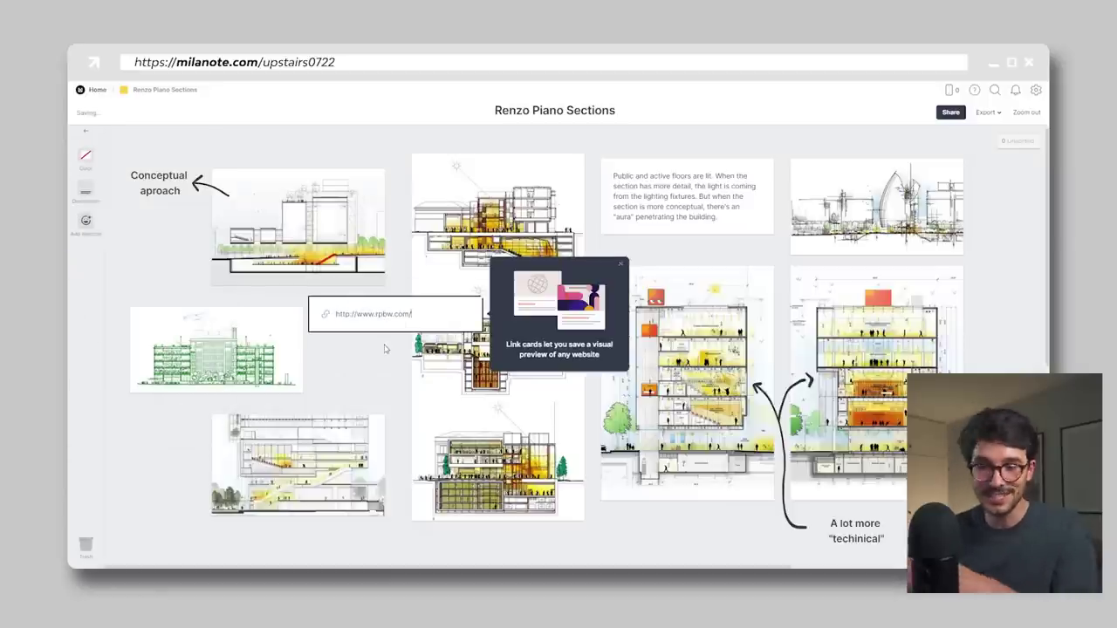
key("Return")
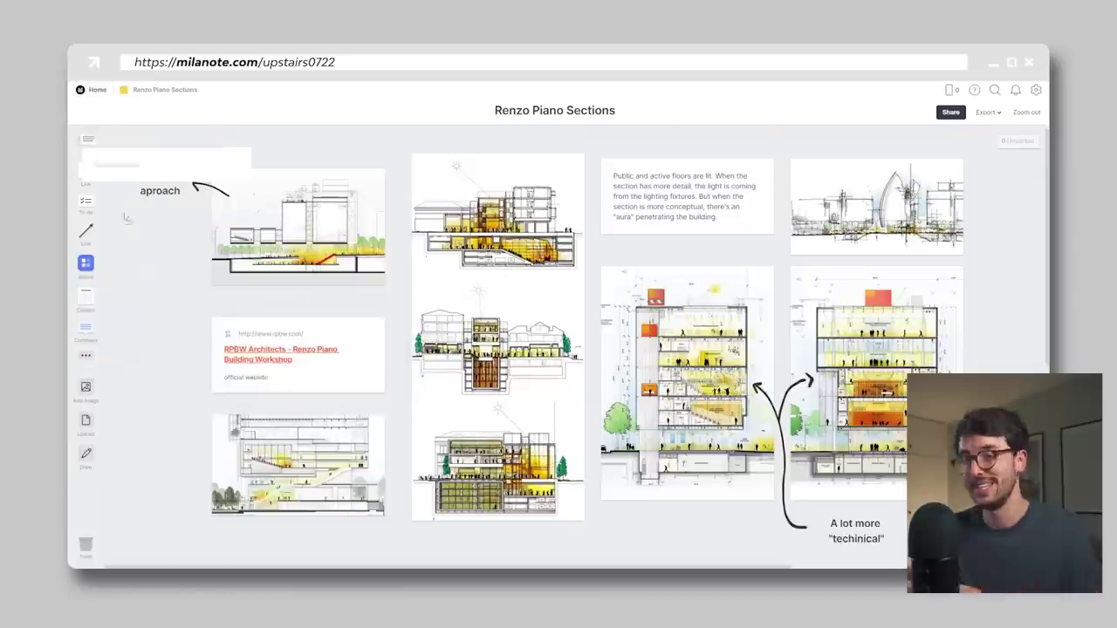
double_click(178, 381)
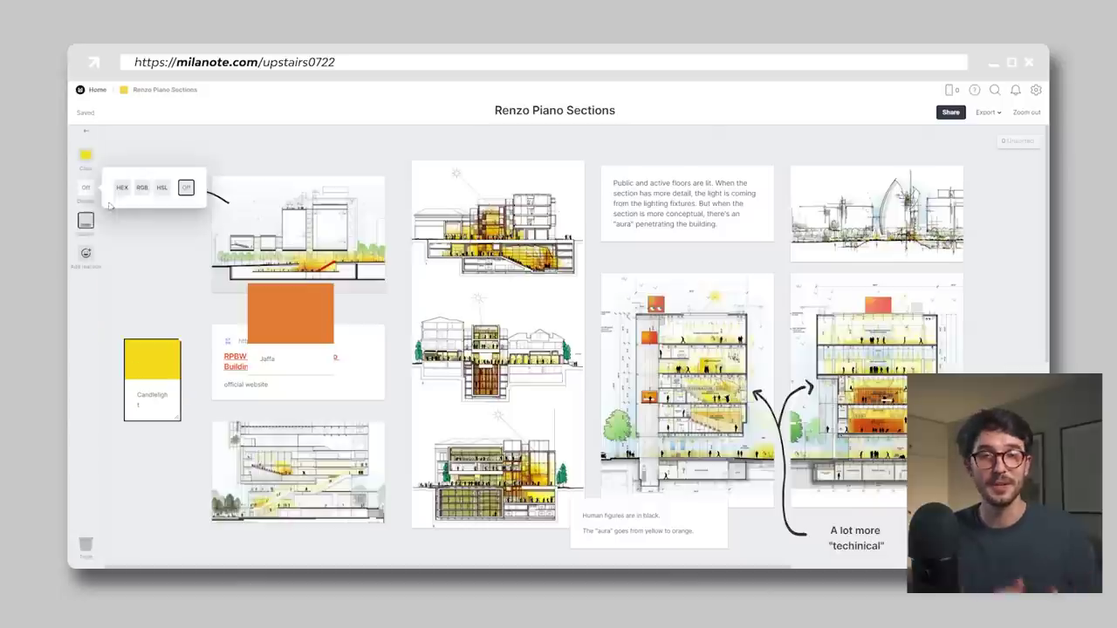
left_click_drag(293, 310, 157, 275)
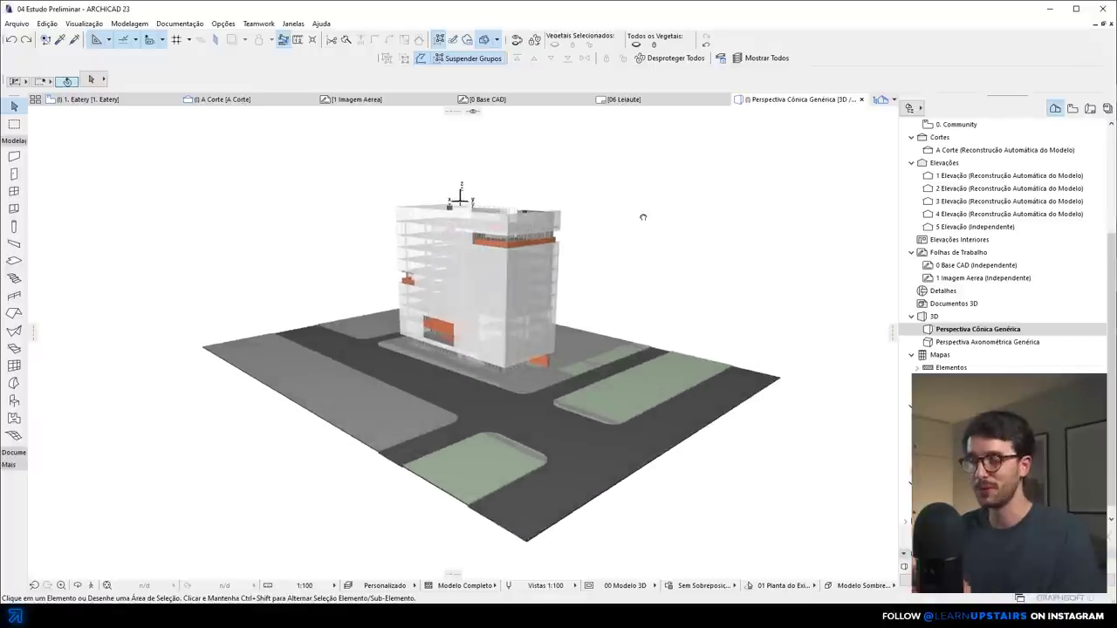
Step: Orbit the 3D building, then switch to the A Corte section and zoom it
left_click_drag(594, 213, 485, 176)
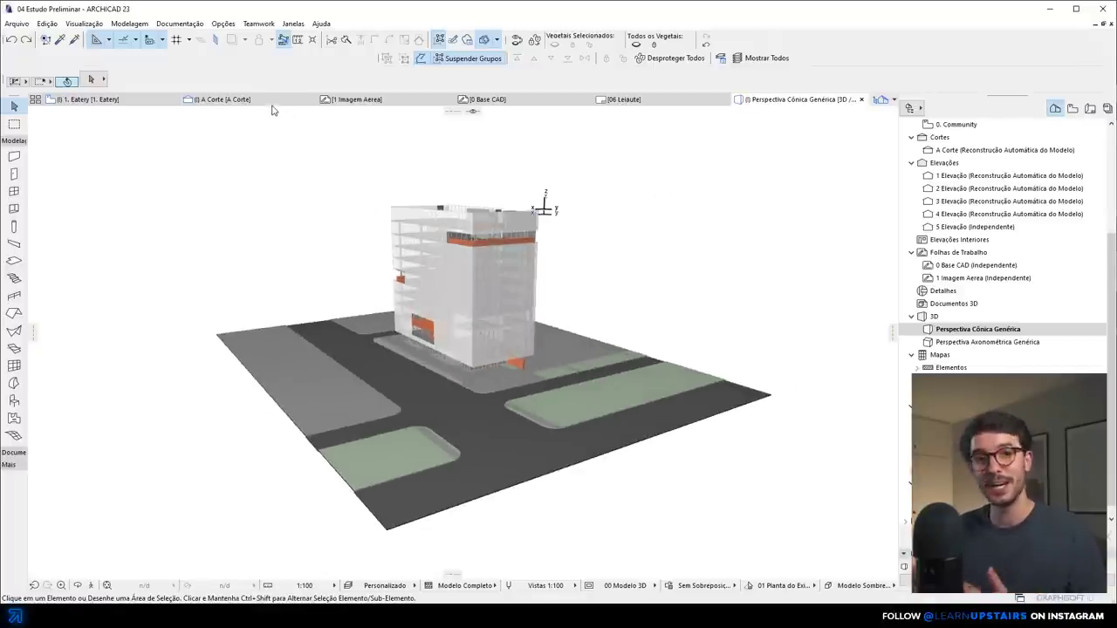
left_click(225, 99)
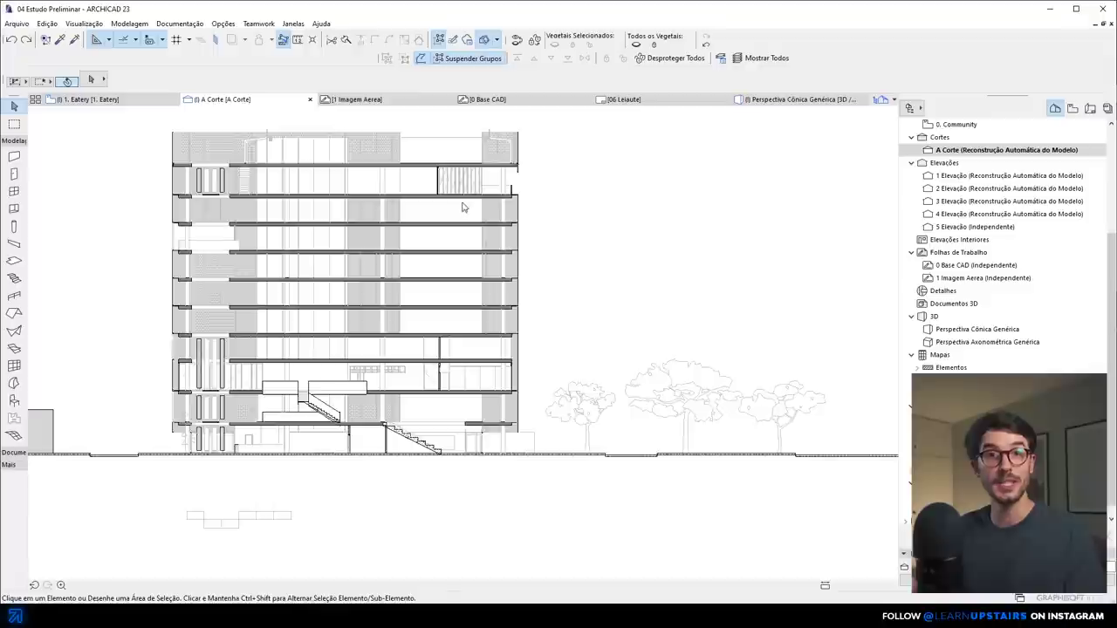
scroll(491, 282, "down", 5)
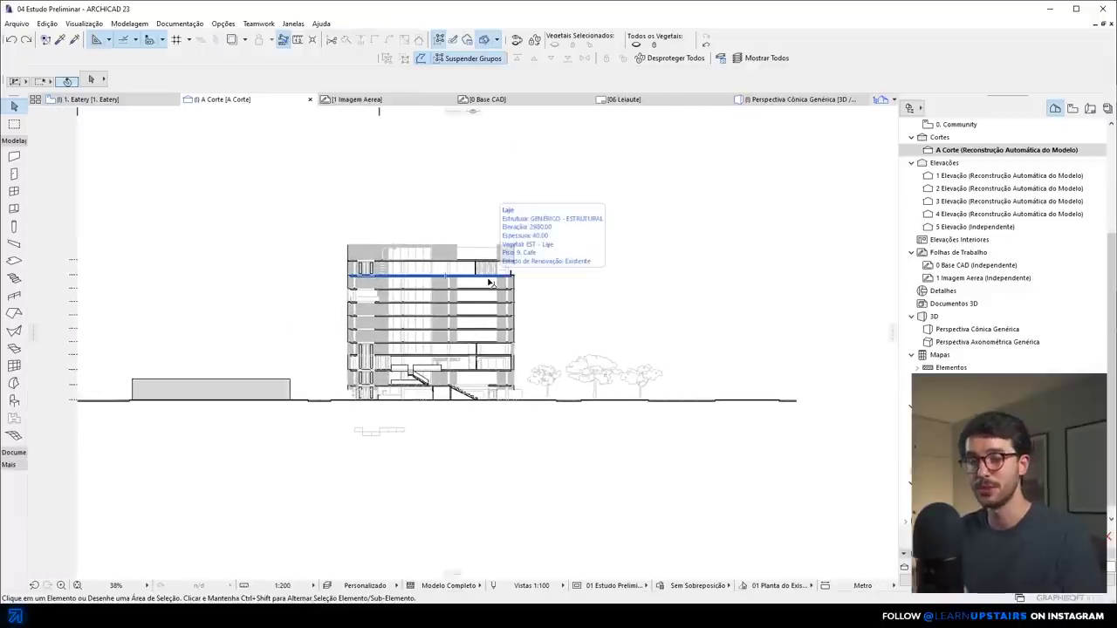
scroll(471, 332, "up", 10)
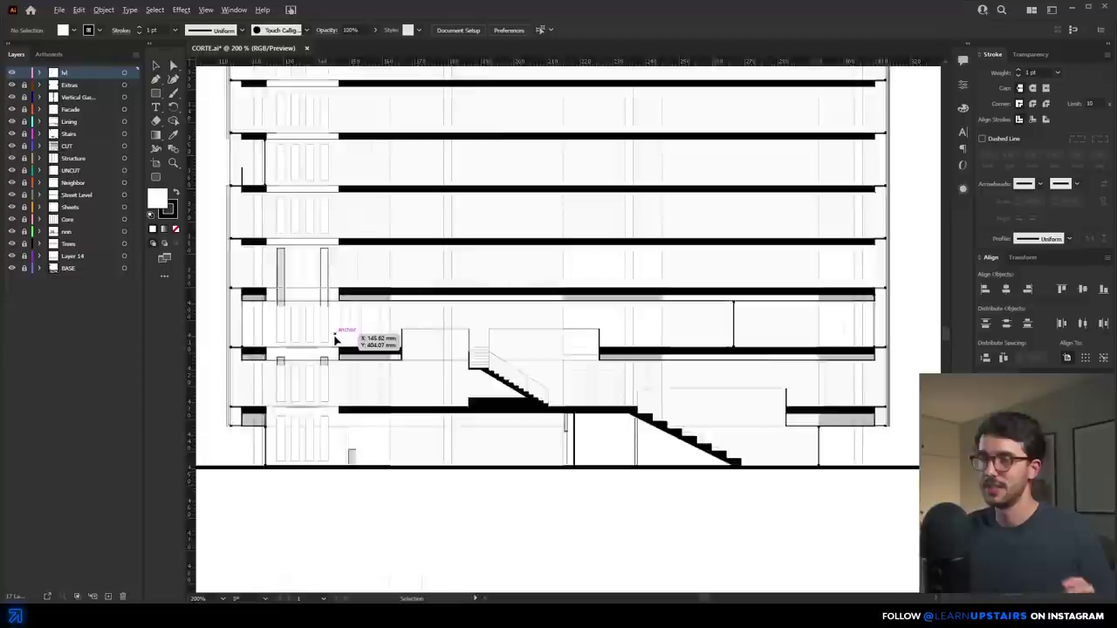
Step: Pan the Illustrator artboard to reveal the section's upper floors
scroll(334, 340, "down", 3)
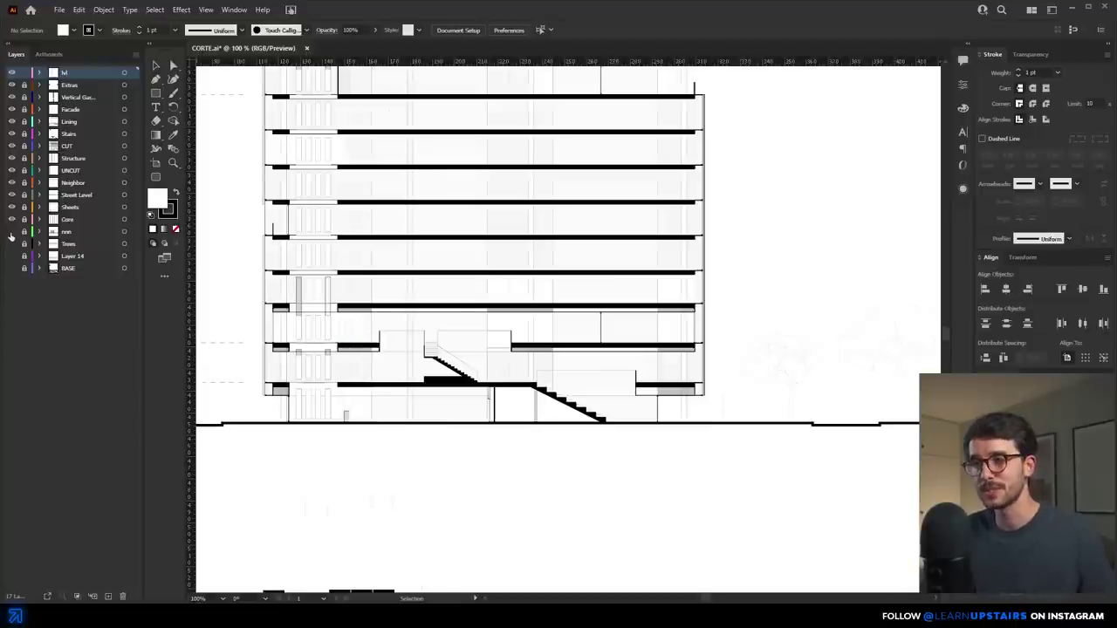
left_click_drag(502, 323, 539, 444)
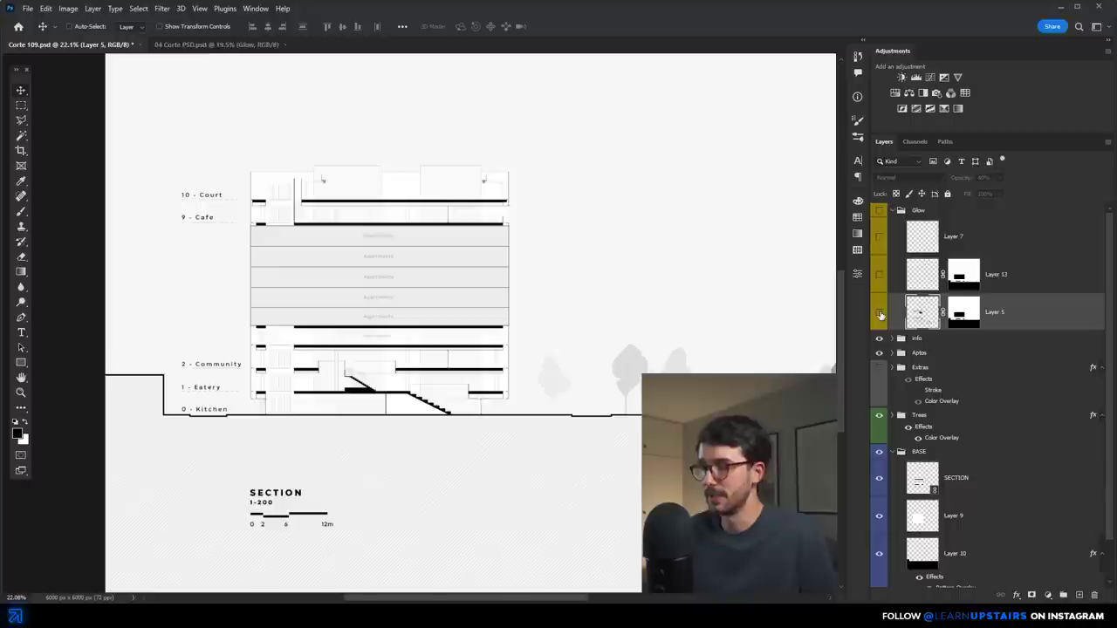
Step: Show the grey watercolor glow layer and trial a rectangular selection across the floor-slab glow
left_click(879, 312)
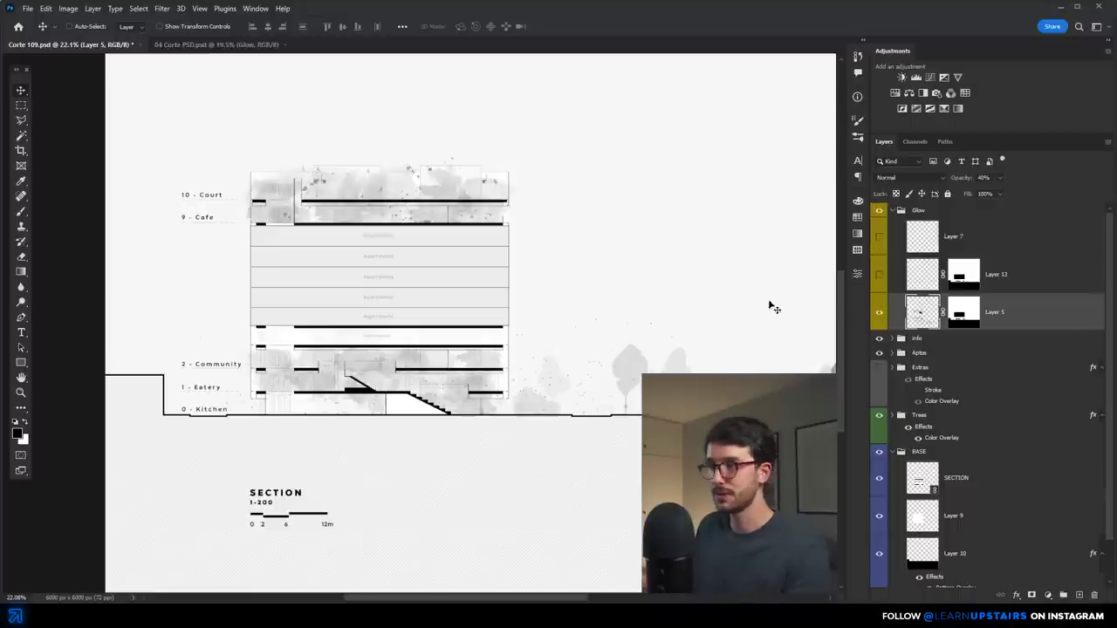
left_click_drag(25, 107, 86, 111)
scroll(322, 257, "up", 5)
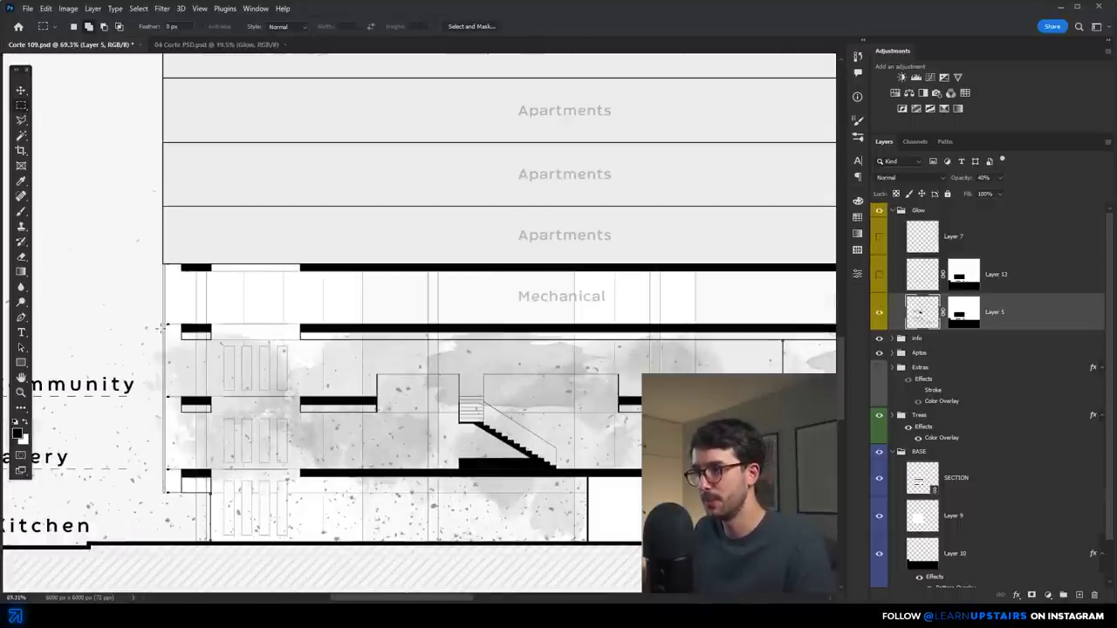
left_click_drag(165, 324, 677, 358)
scroll(677, 358, "down", 1)
scroll(657, 381, "down", 2)
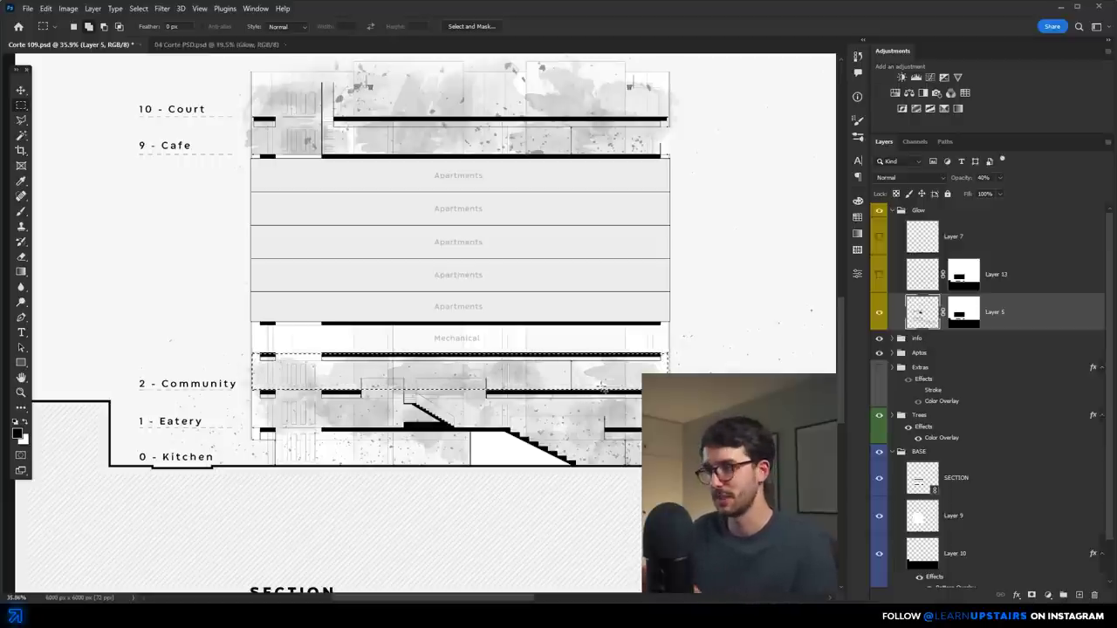
key("ctrl+d")
Step: Turn on Layer 13 to reveal the red splatter dots
scroll(294, 373, "up", 3)
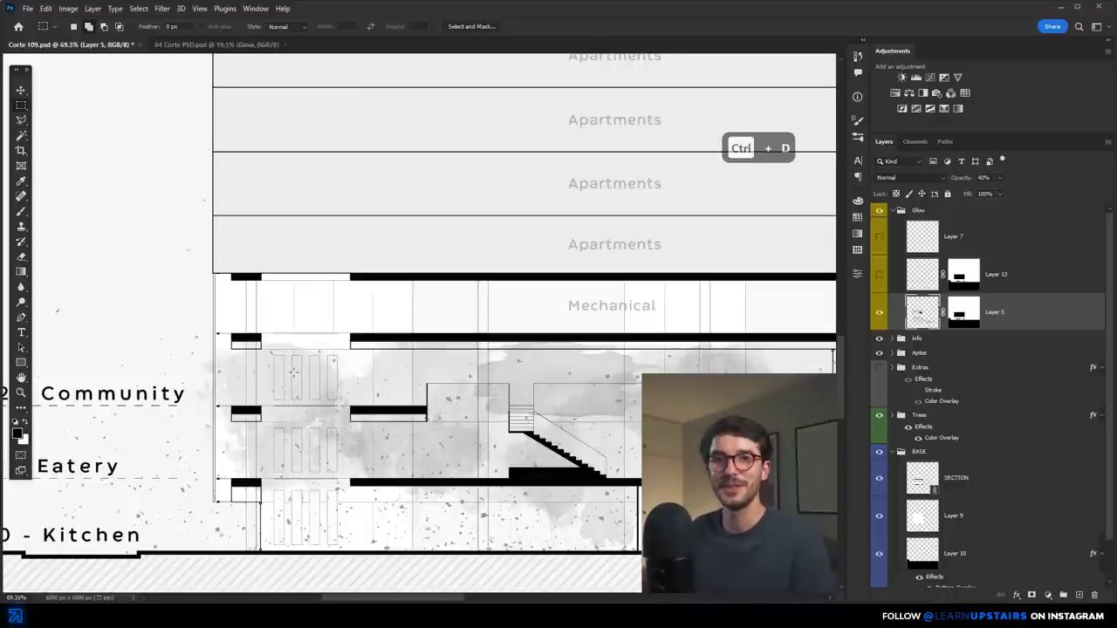
scroll(772, 284, "down", 3)
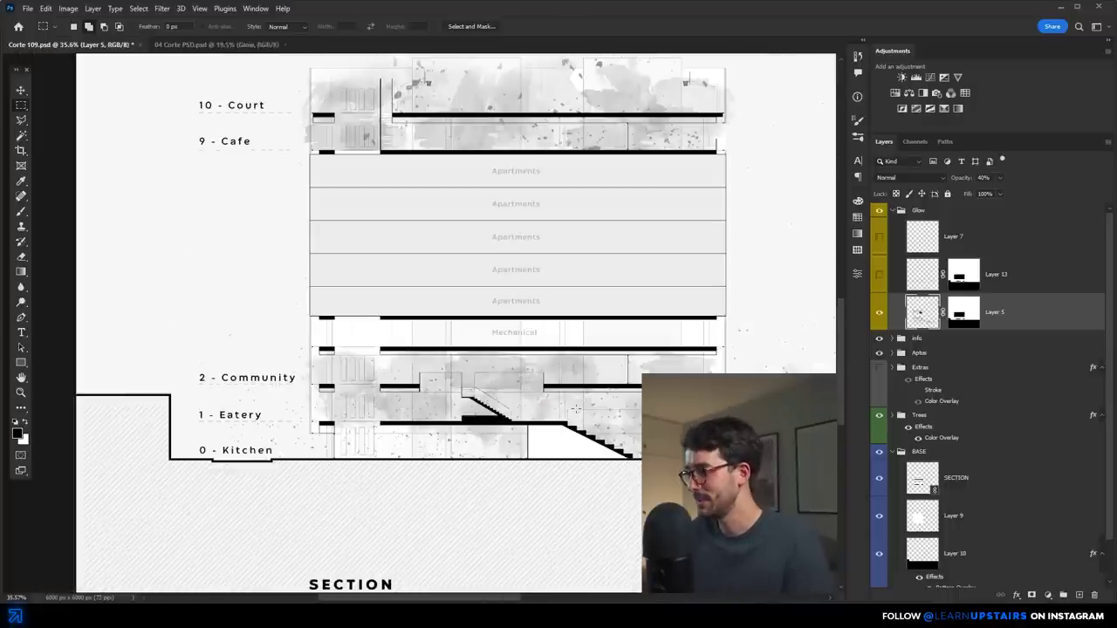
scroll(772, 284, "up", 2)
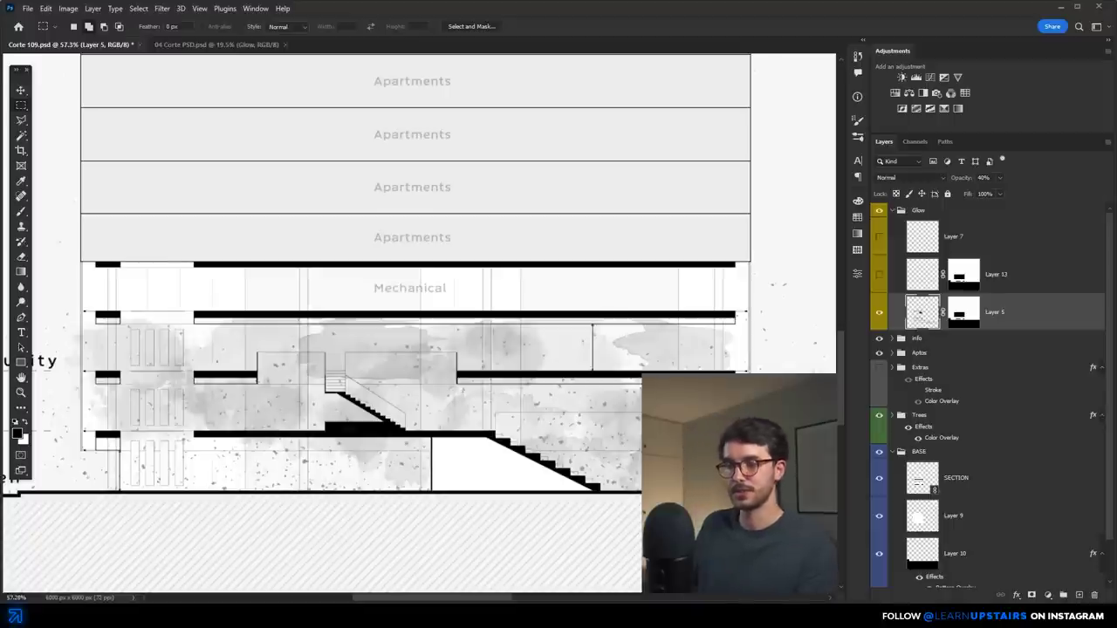
left_click(879, 274)
scroll(300, 464, "down", 2)
scroll(301, 464, "up", 4)
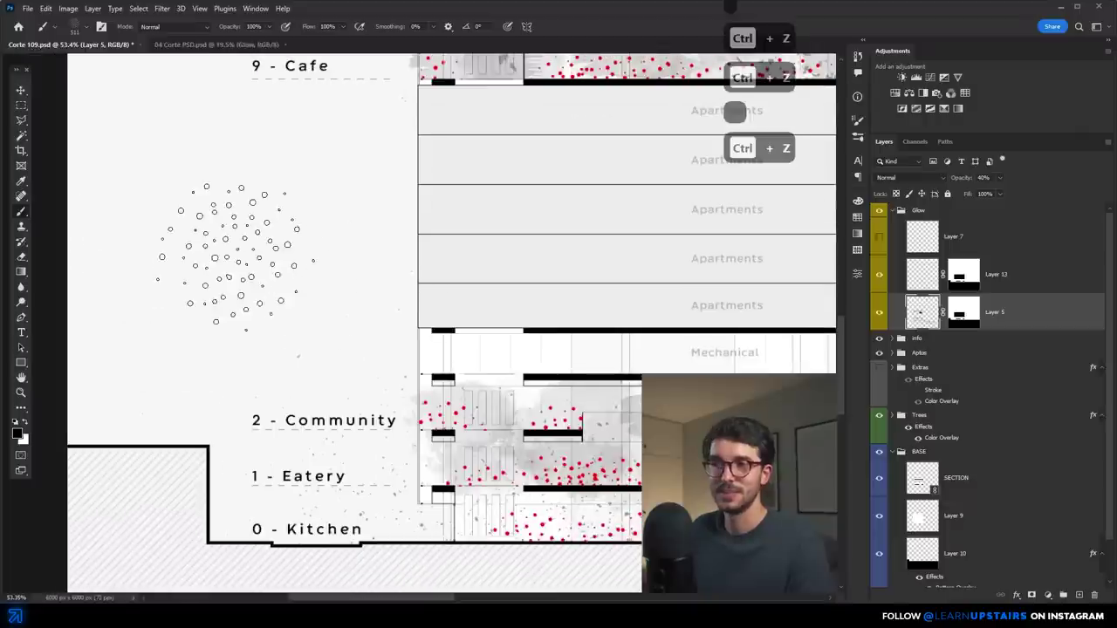
Step: Test two scatter-brush dot clusters and undo both
mouse_move(262, 253)
left_mouse_down()
mouse_move(332, 261)
mouse_move(167, 247)
mouse_move(316, 248)
left_mouse_up()
key("ctrl+z")
mouse_move(222, 240)
left_mouse_down()
mouse_move(330, 197)
mouse_move(270, 250)
left_mouse_up()
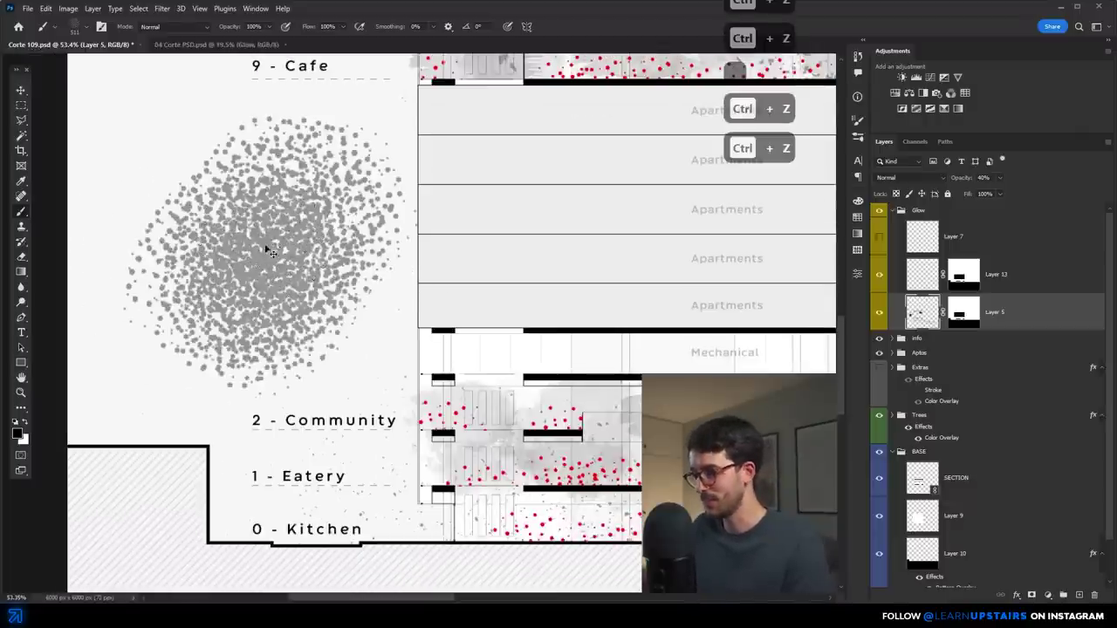
key("ctrl+z")
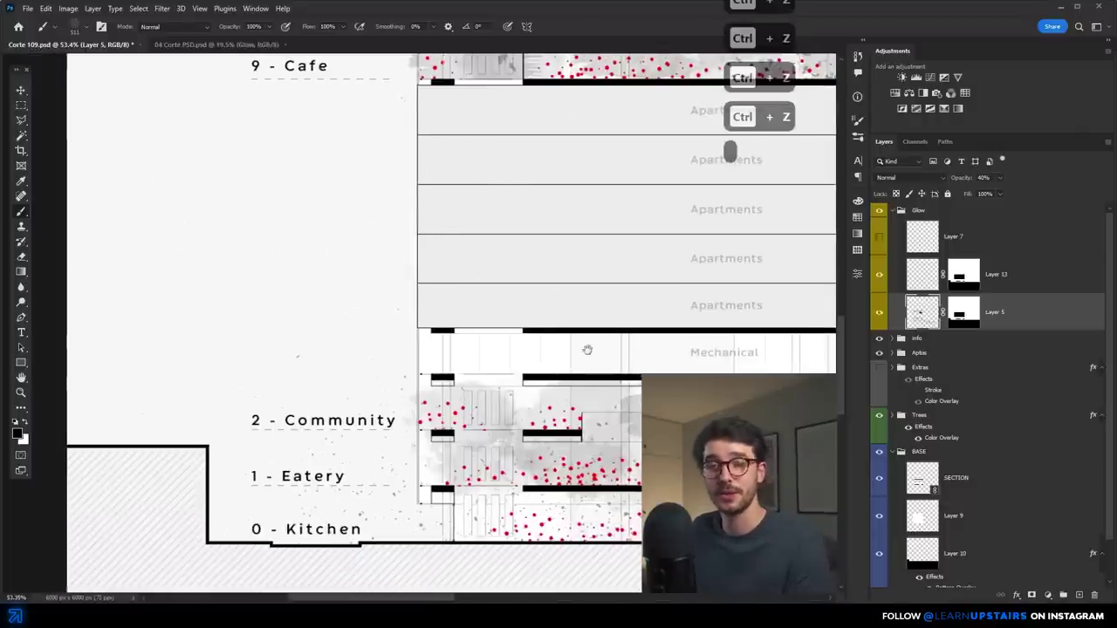
Step: Show Layer 7 to darken the grey wash, then select the Glow group
left_click_drag(599, 378, 330, 231)
key("v")
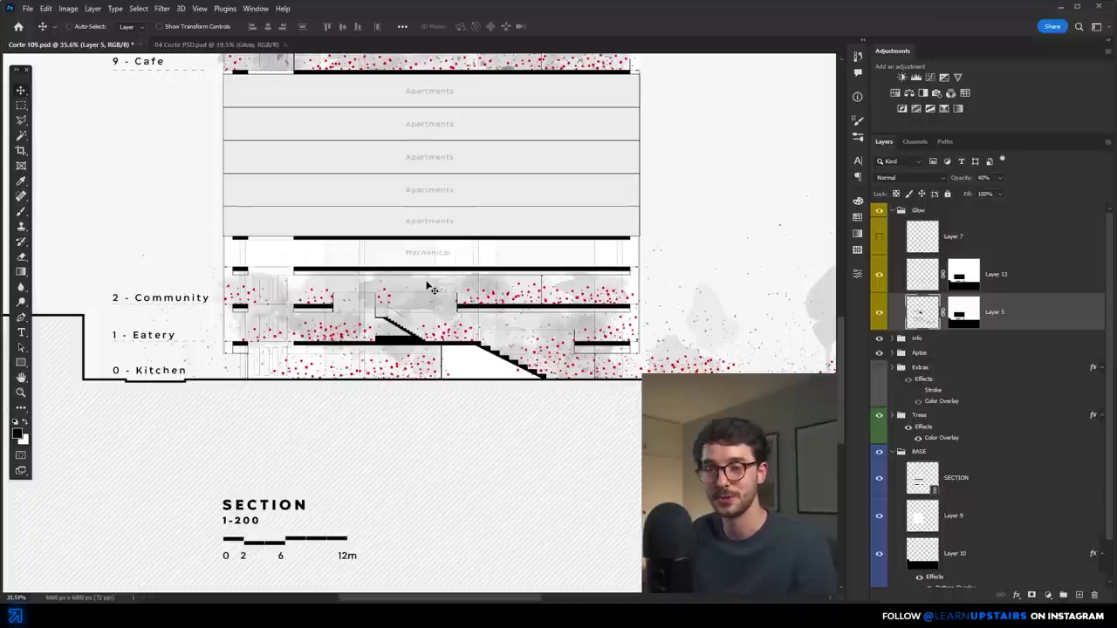
scroll(410, 349, "up", 5)
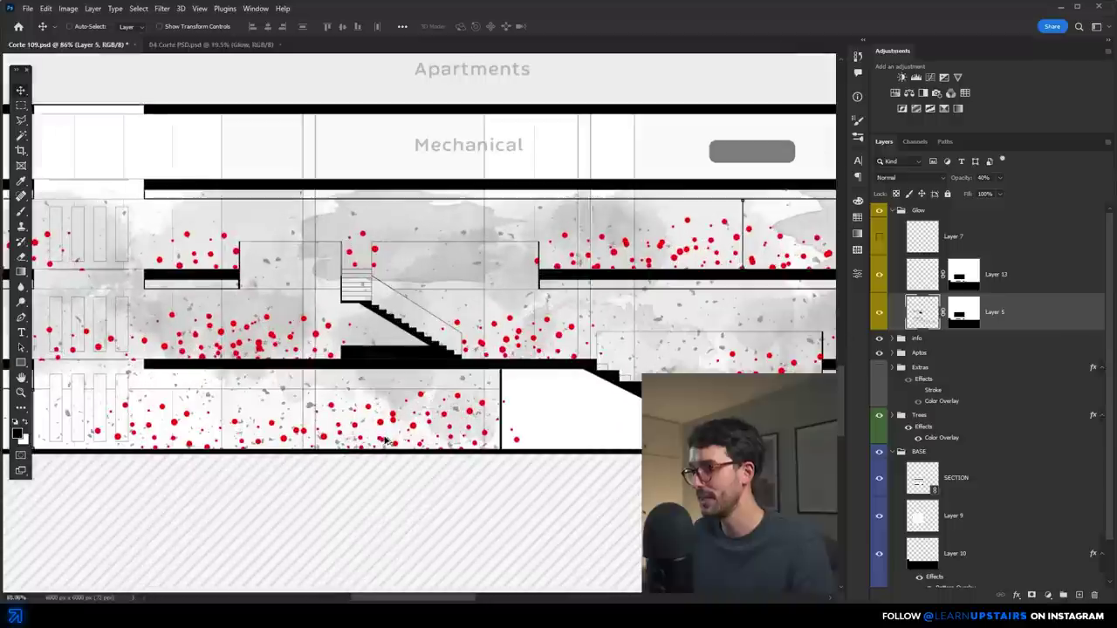
left_click(880, 237)
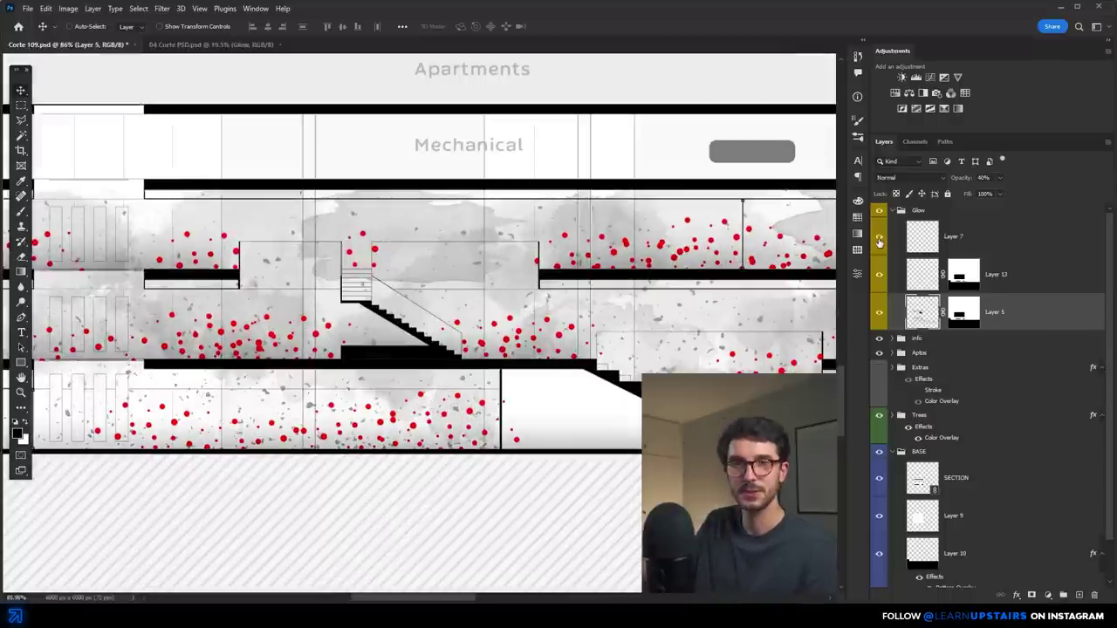
scroll(202, 373, "down", 5)
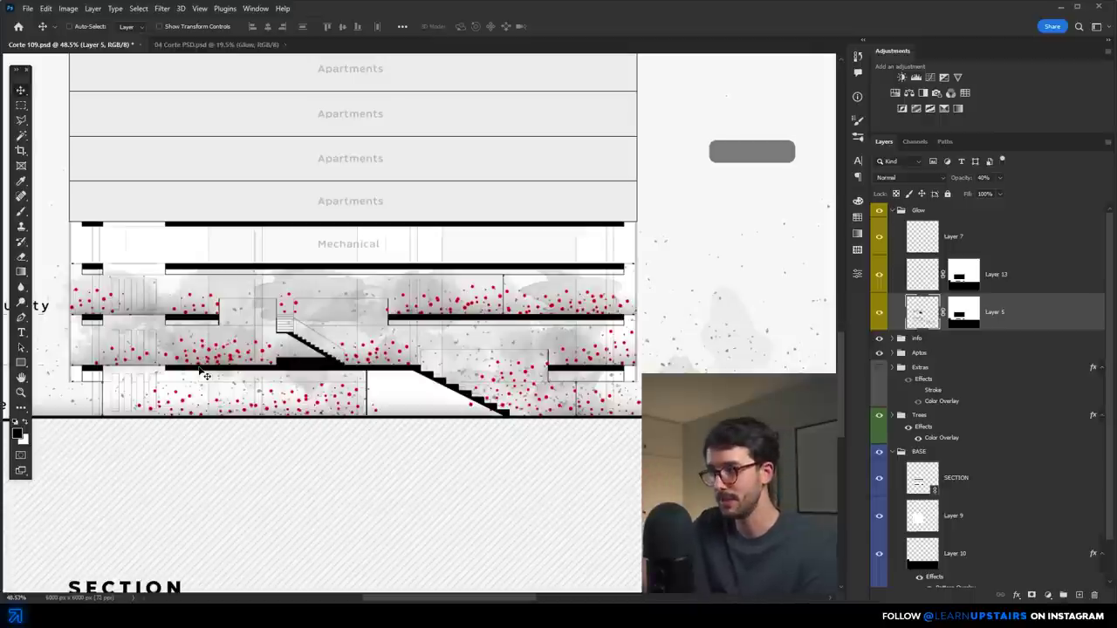
scroll(298, 205, "down", 4)
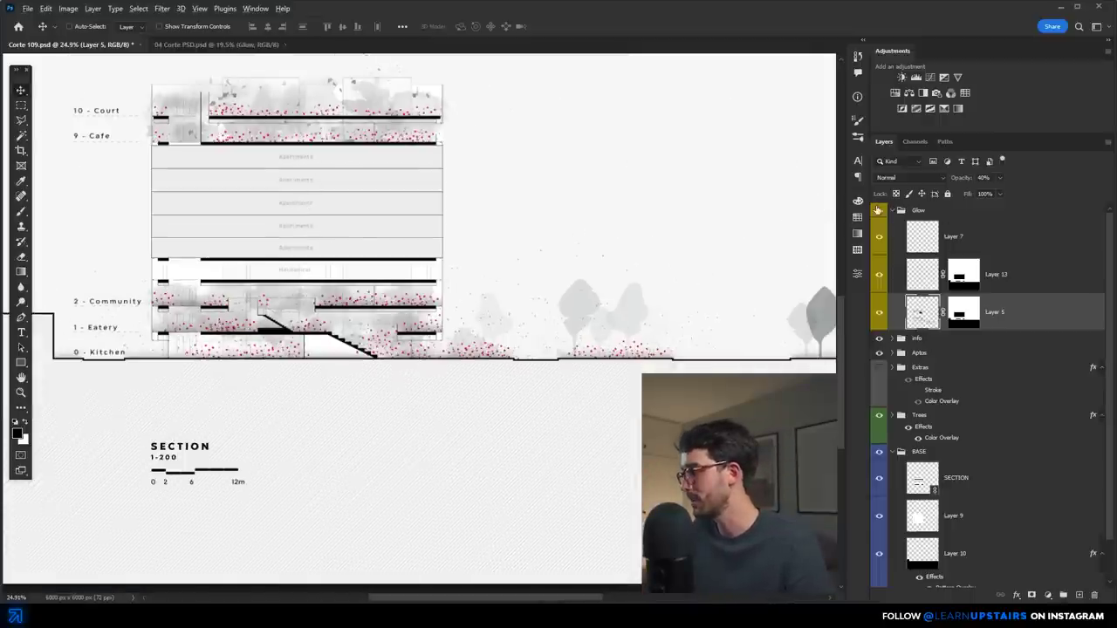
left_click(934, 211)
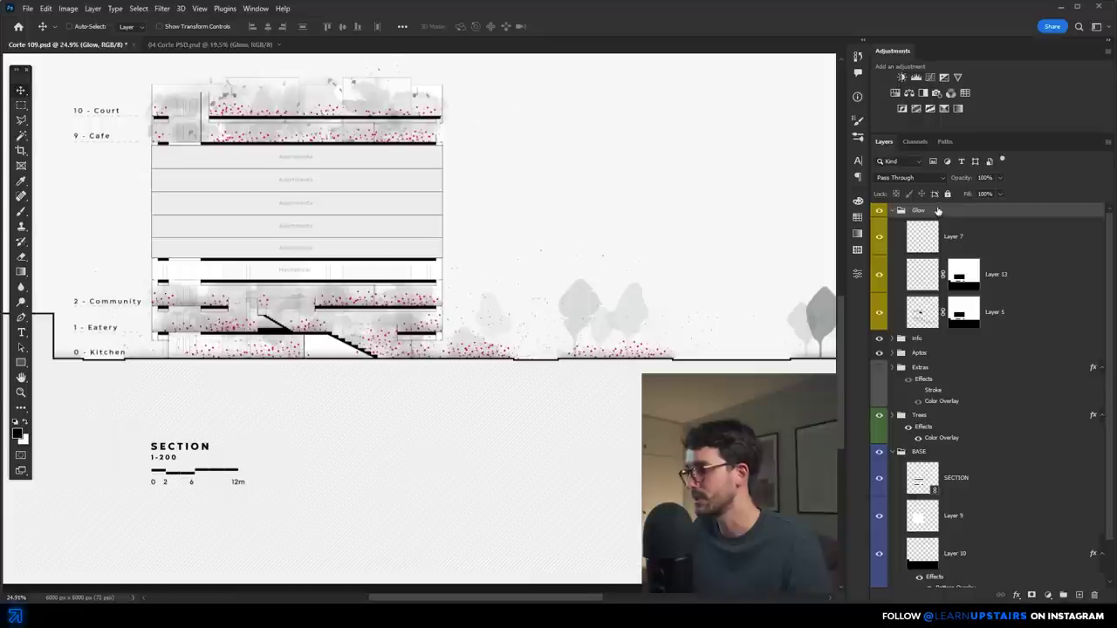
Step: Open the Glow group's layer style and enable a Color Overlay
double_click(938, 212)
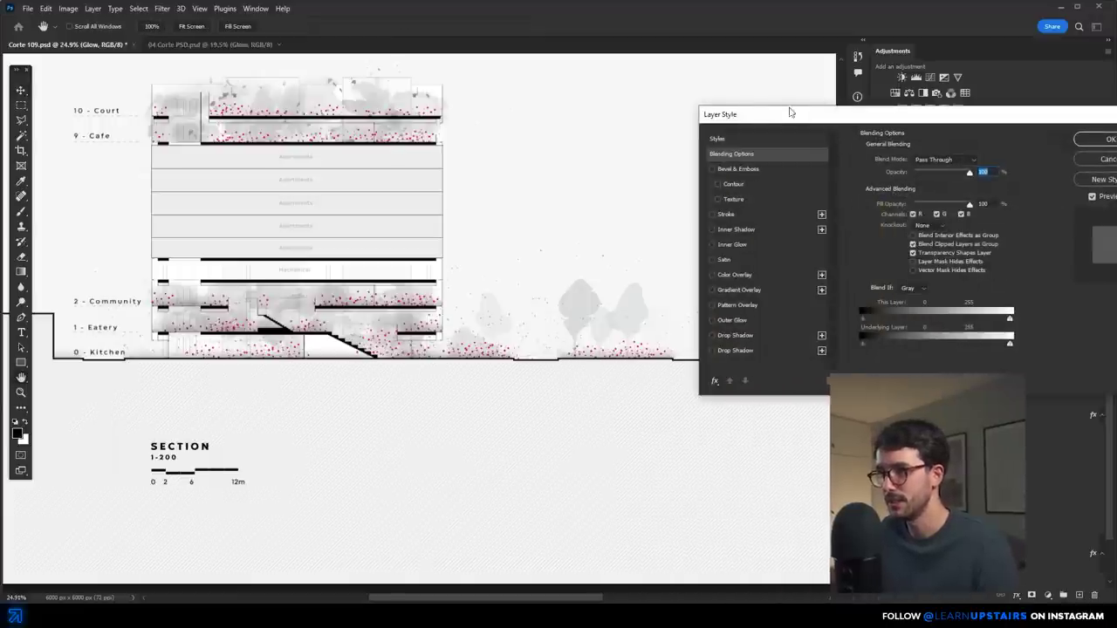
left_click_drag(777, 111, 338, 161)
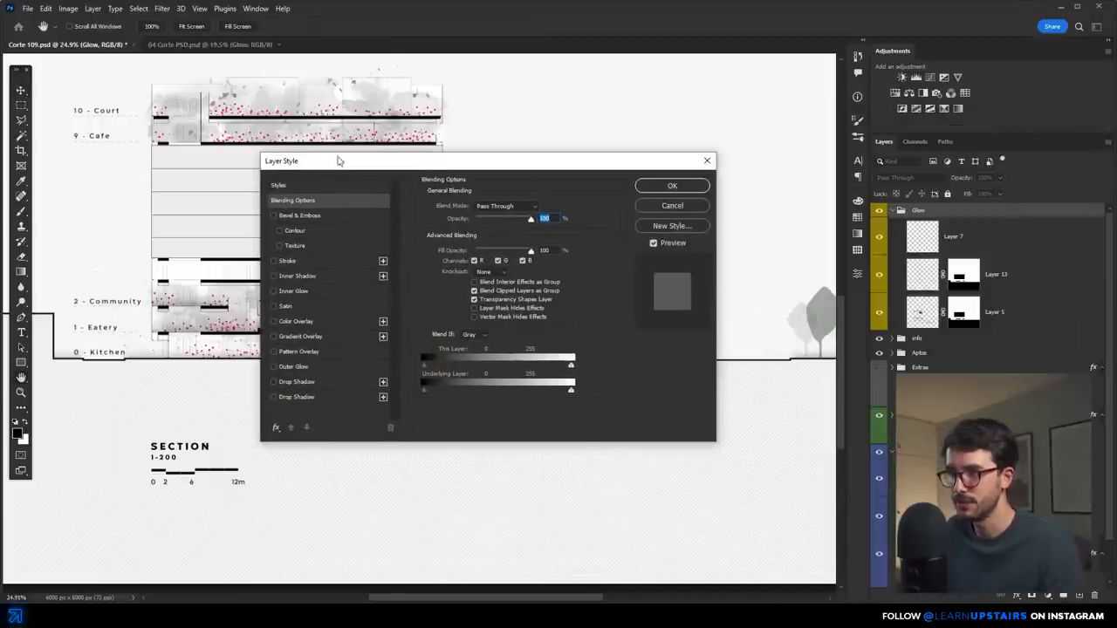
left_click(296, 321)
left_click_drag(297, 160, 395, 167)
Step: Set the overlay colour to golden yellow ffc016, after trying orange ff943d and green
left_click(640, 214)
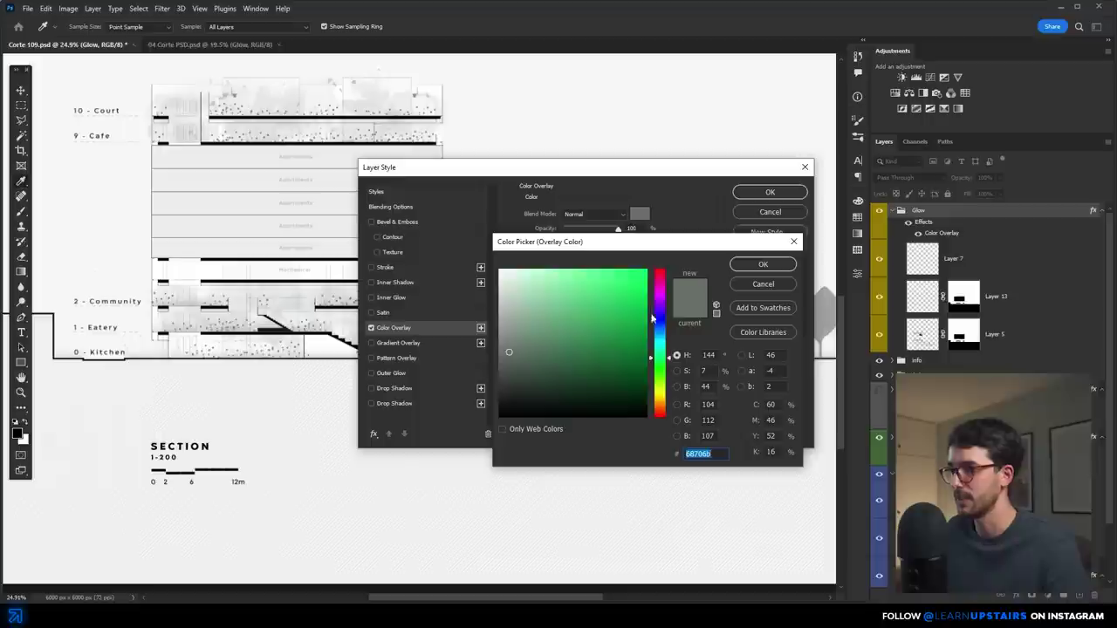
left_click(630, 323)
left_click(660, 406)
left_click(611, 269)
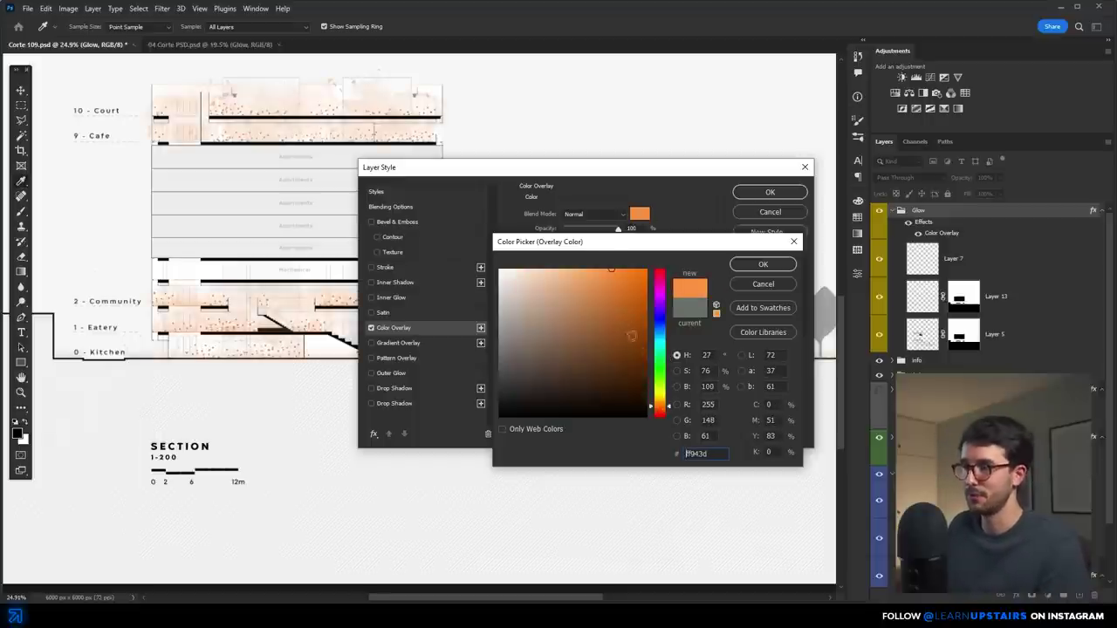
left_click(660, 397)
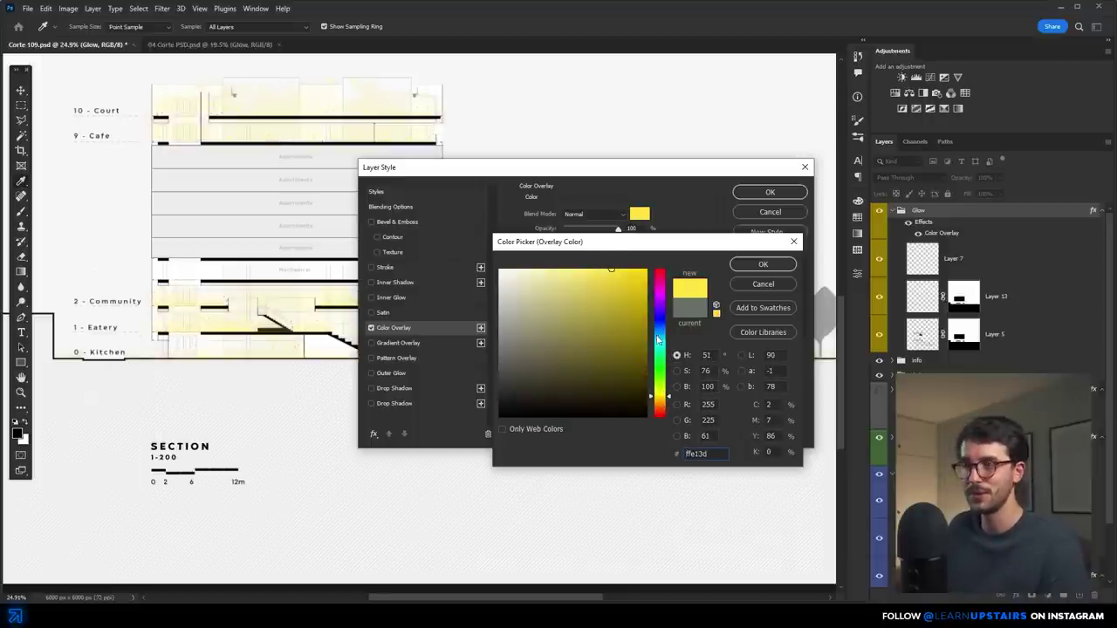
left_click(660, 399)
left_click(636, 270)
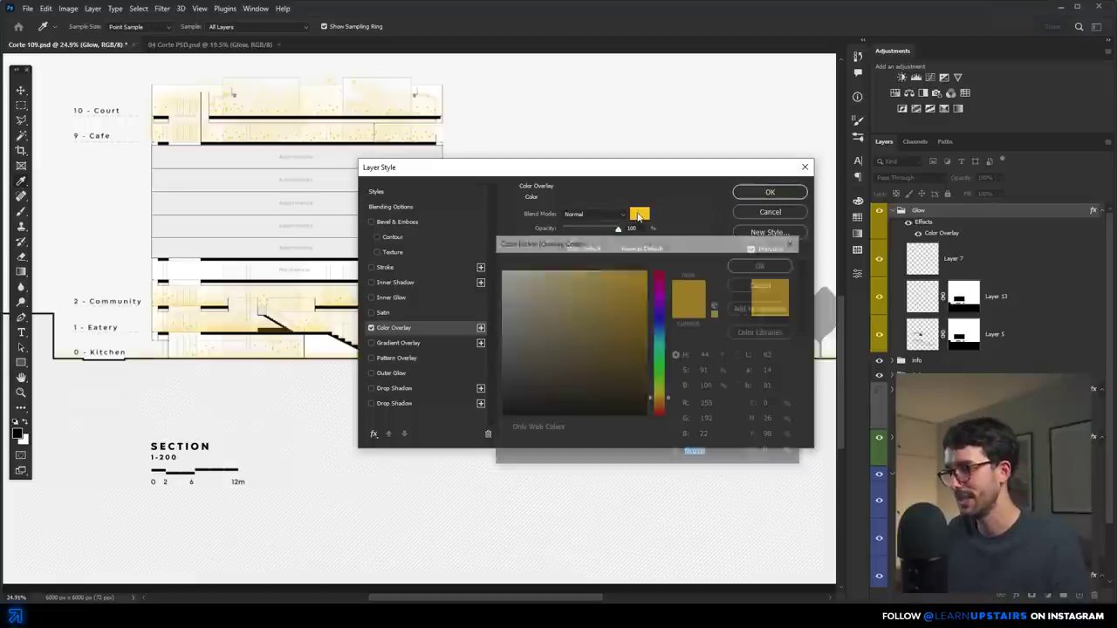
left_click(657, 379)
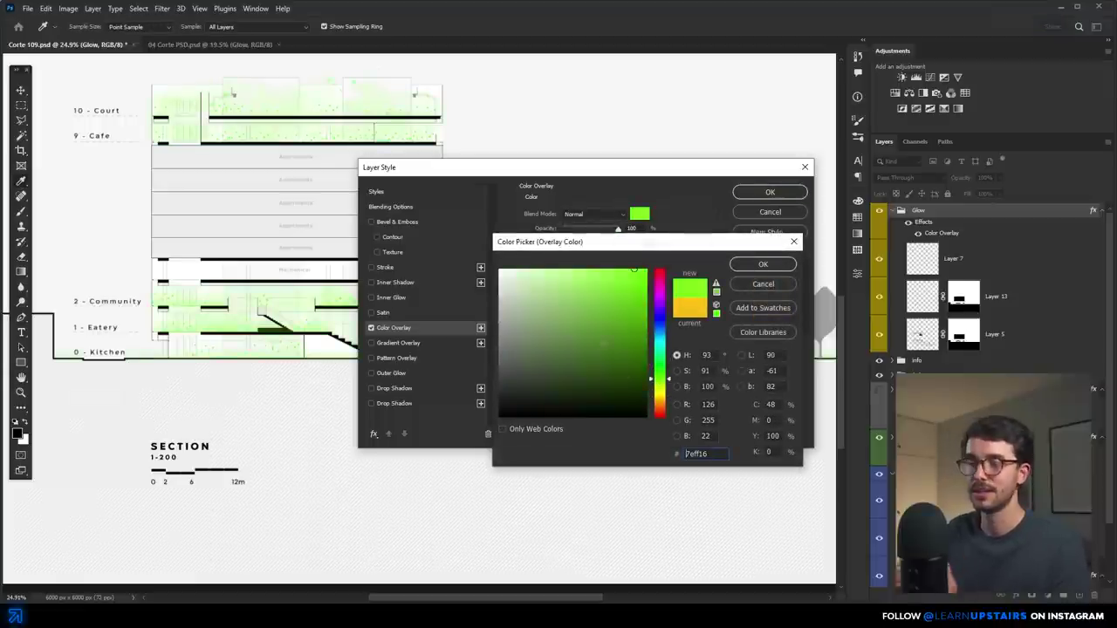
left_click(755, 285)
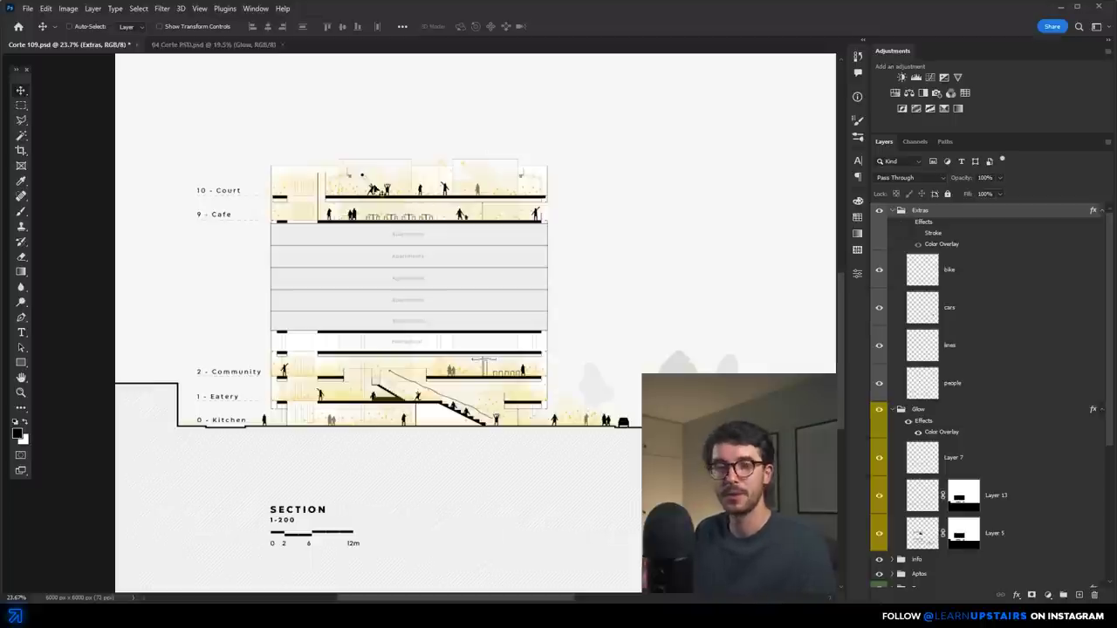
scroll(367, 187, "up", 5)
scroll(360, 401, "down", 6)
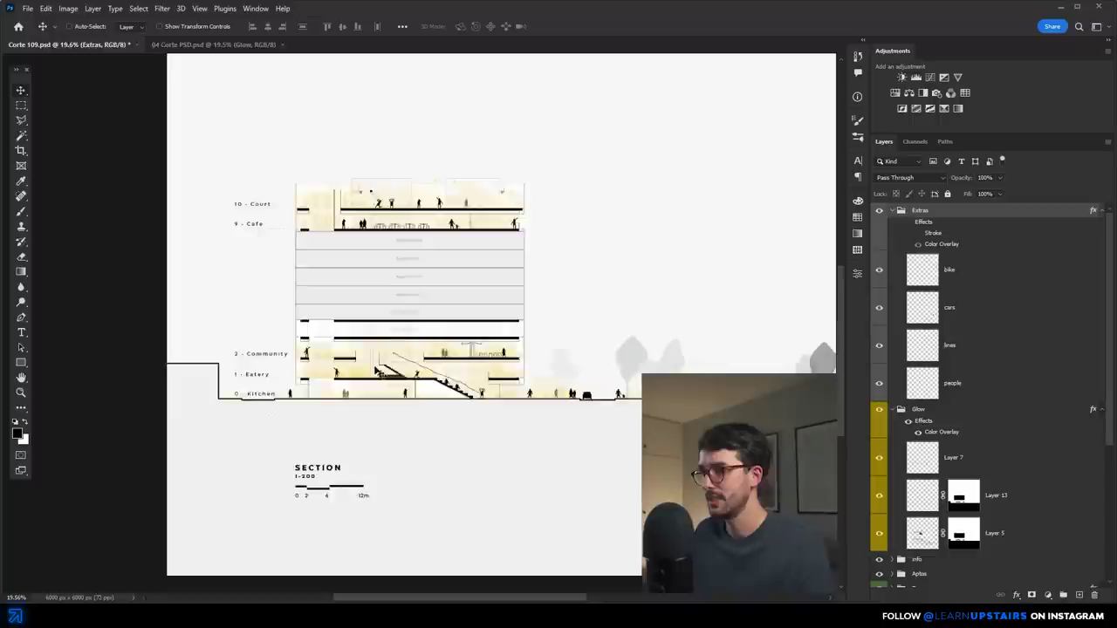
scroll(377, 372, "up", 5)
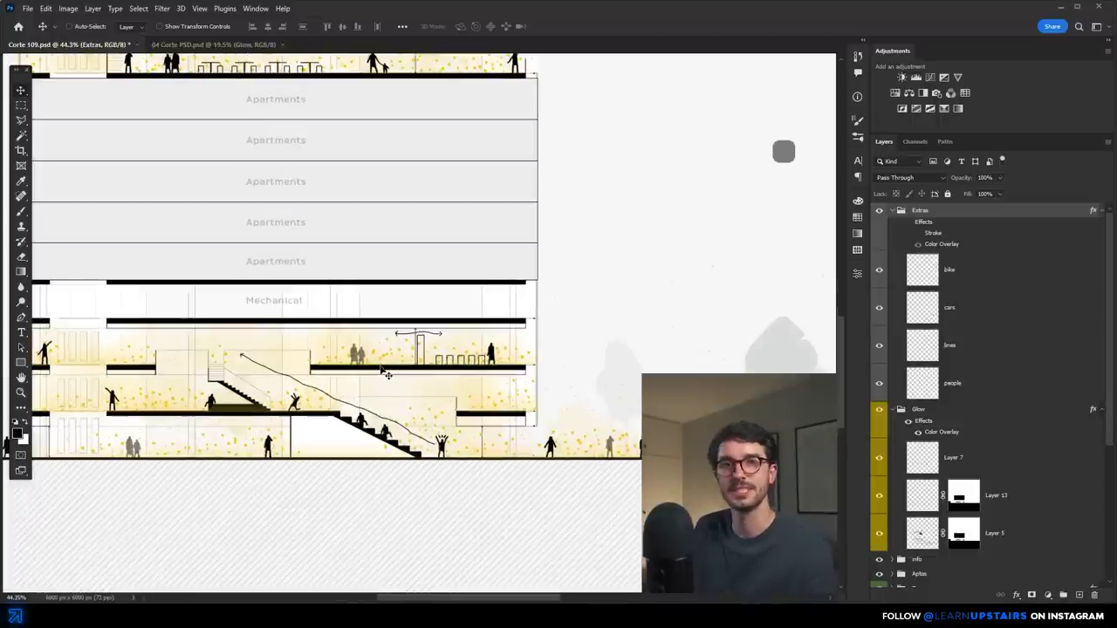
scroll(384, 373, "down", 2)
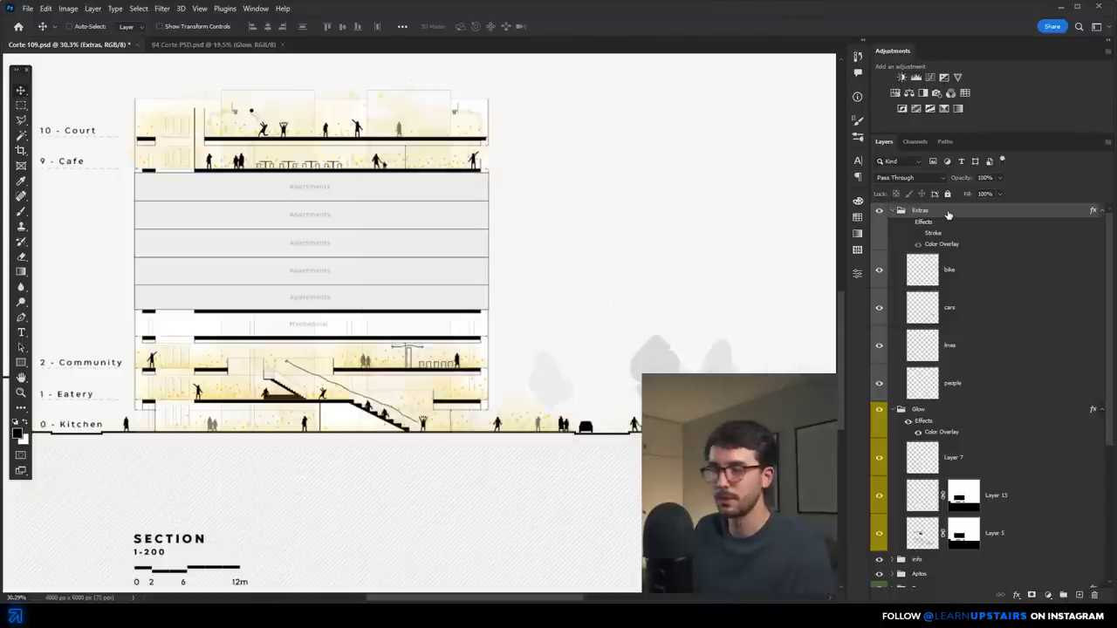
right_click(948, 215)
left_click(967, 139)
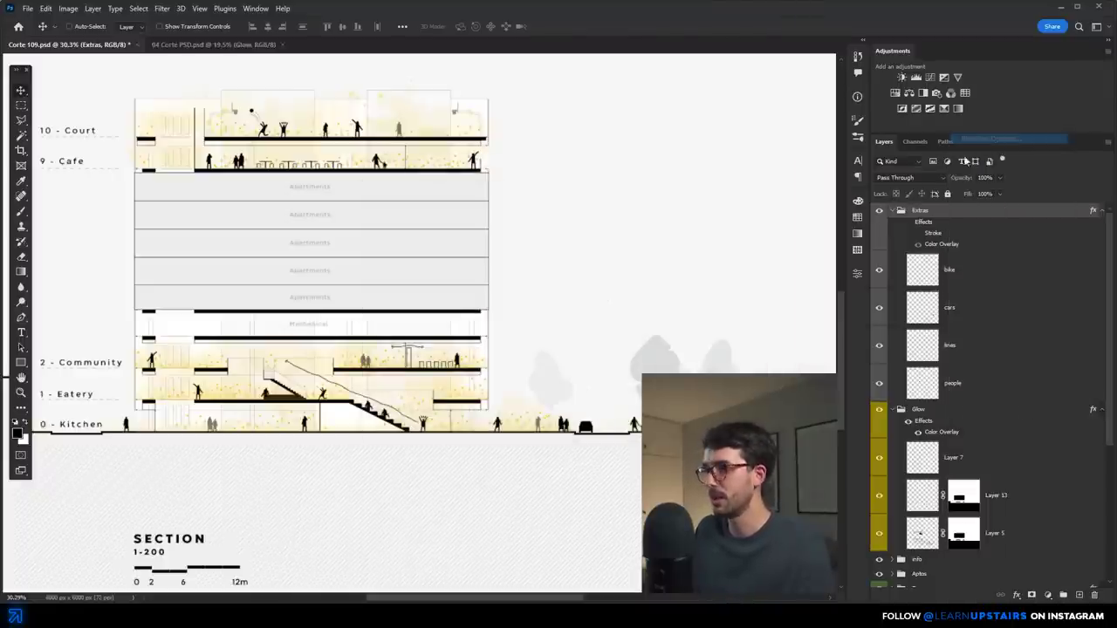
left_click(414, 333)
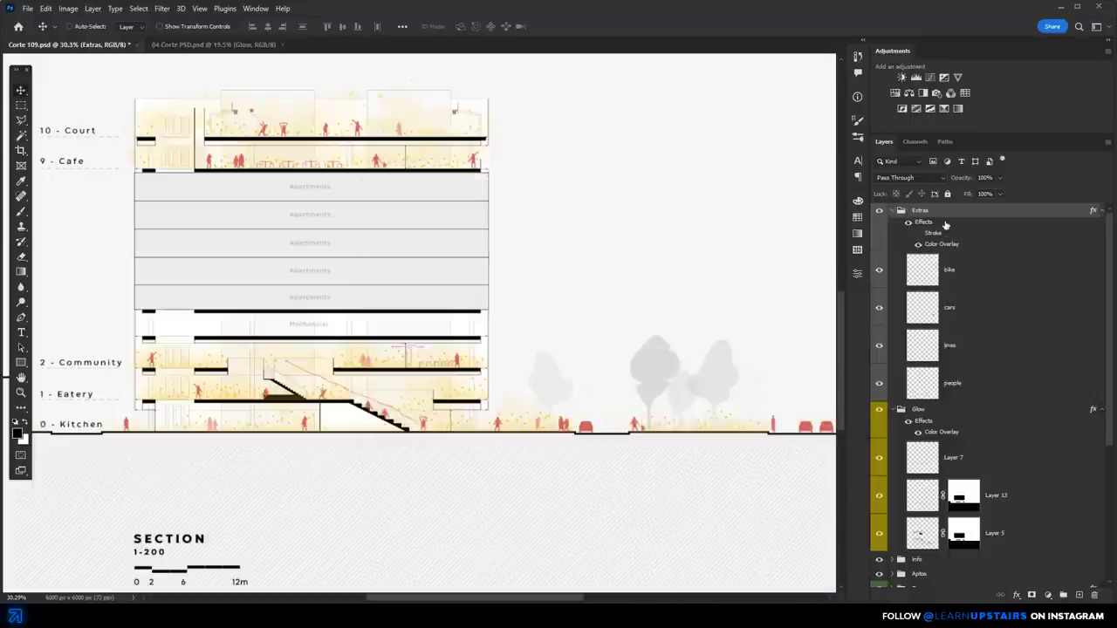
left_click(917, 245)
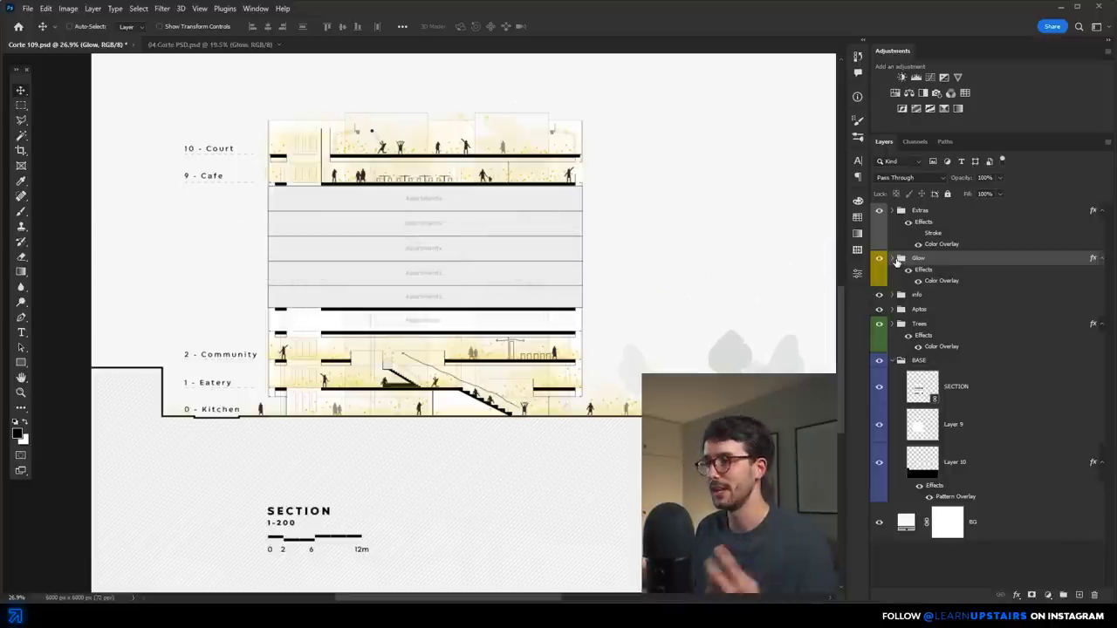
Step: Zoom in, select the Extras group, and create empty Layer 14 above it
scroll(438, 286, "up", 6)
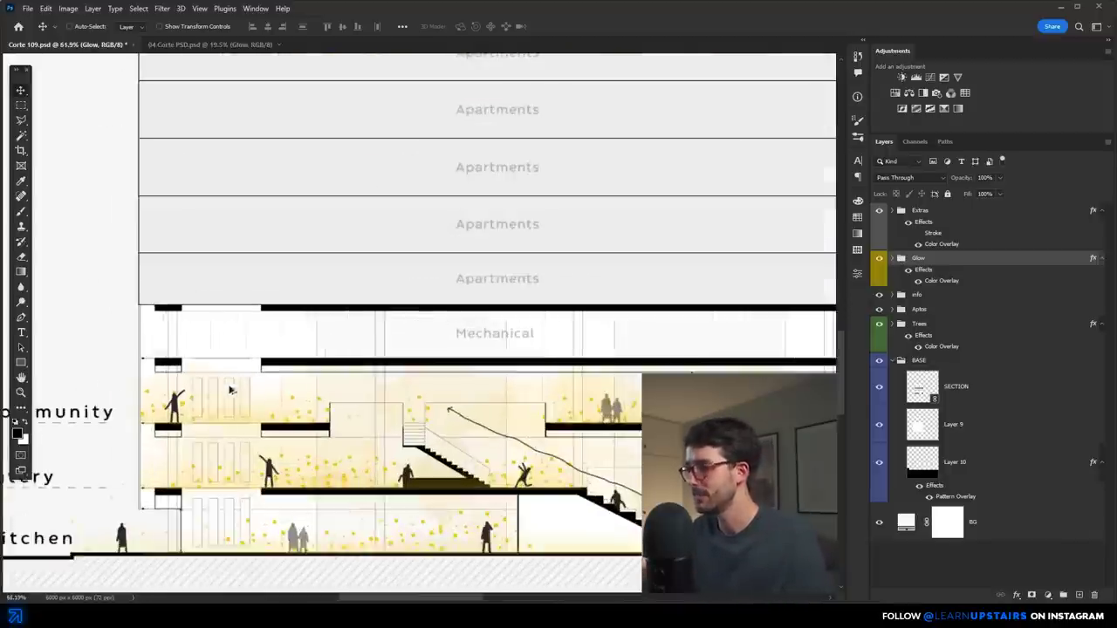
left_click(954, 213)
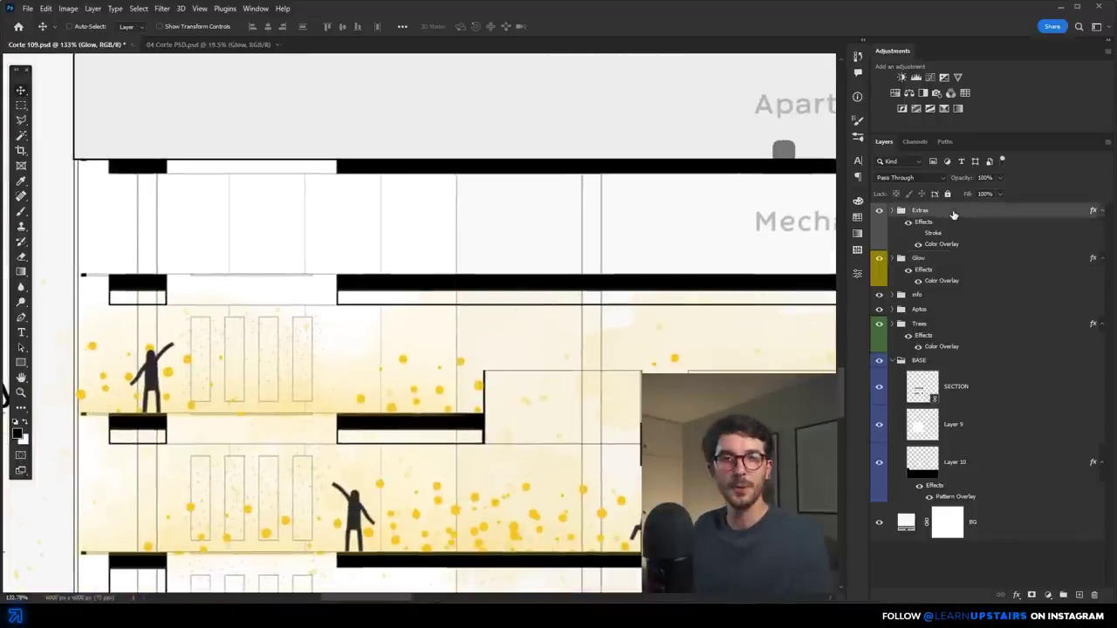
left_click(1079, 595)
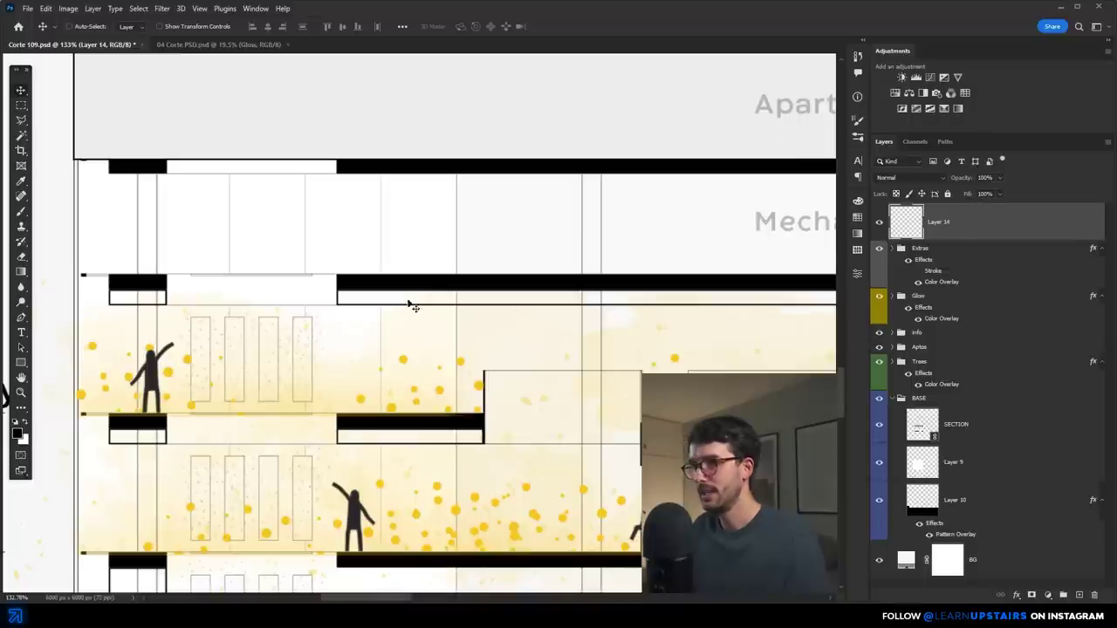
Step: Marquee the first slab end and fill it with lime green on Layer 14
left_click(17, 104)
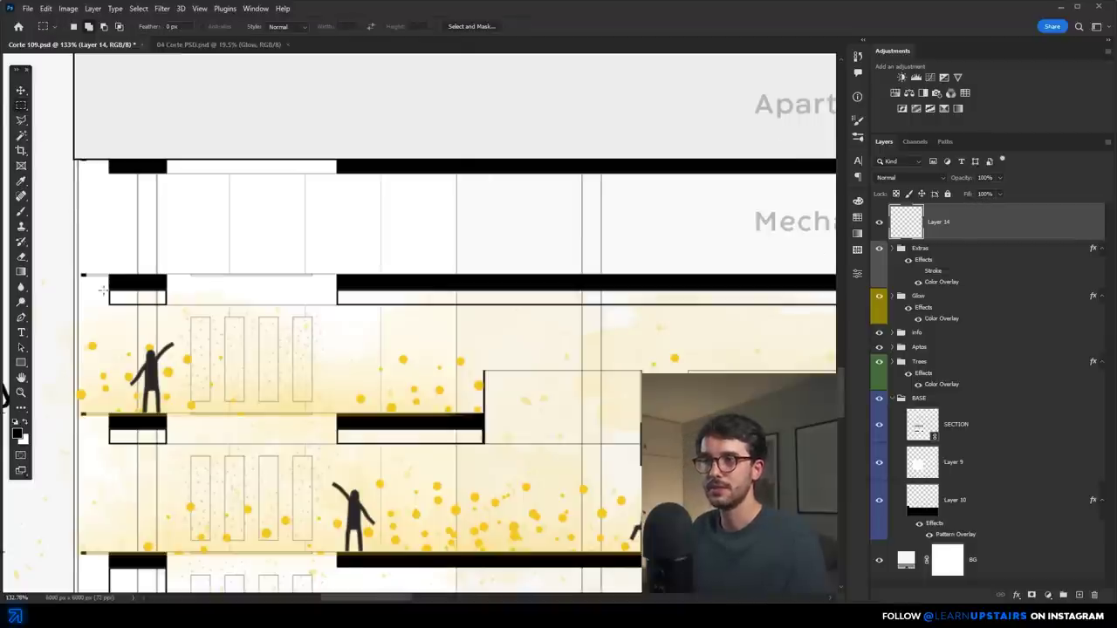
scroll(103, 291, "up", 4)
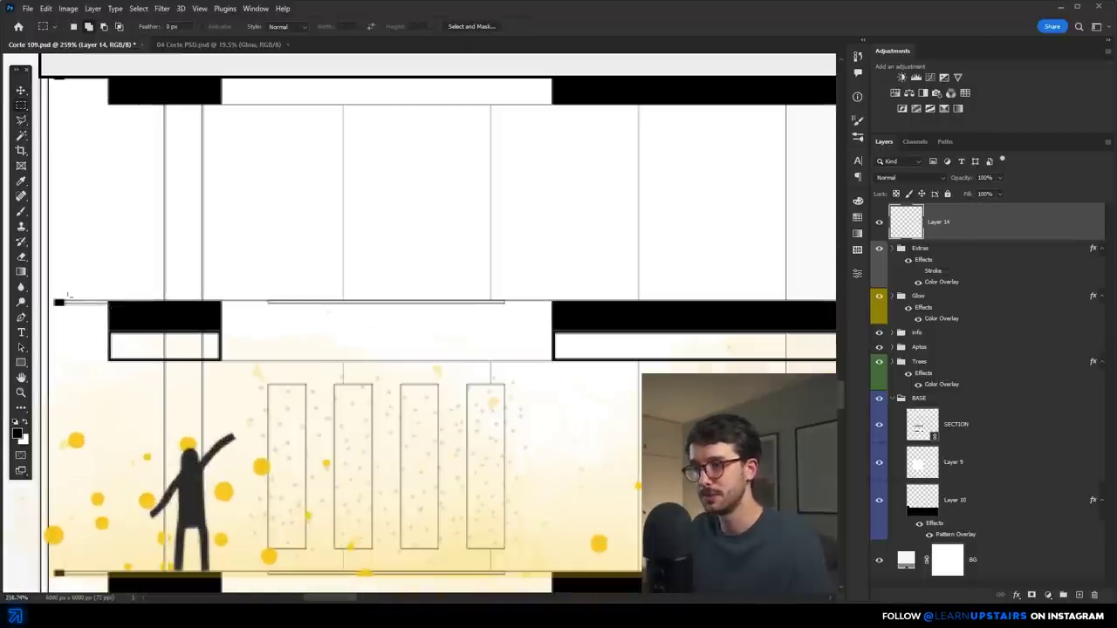
left_click_drag(107, 300, 221, 360)
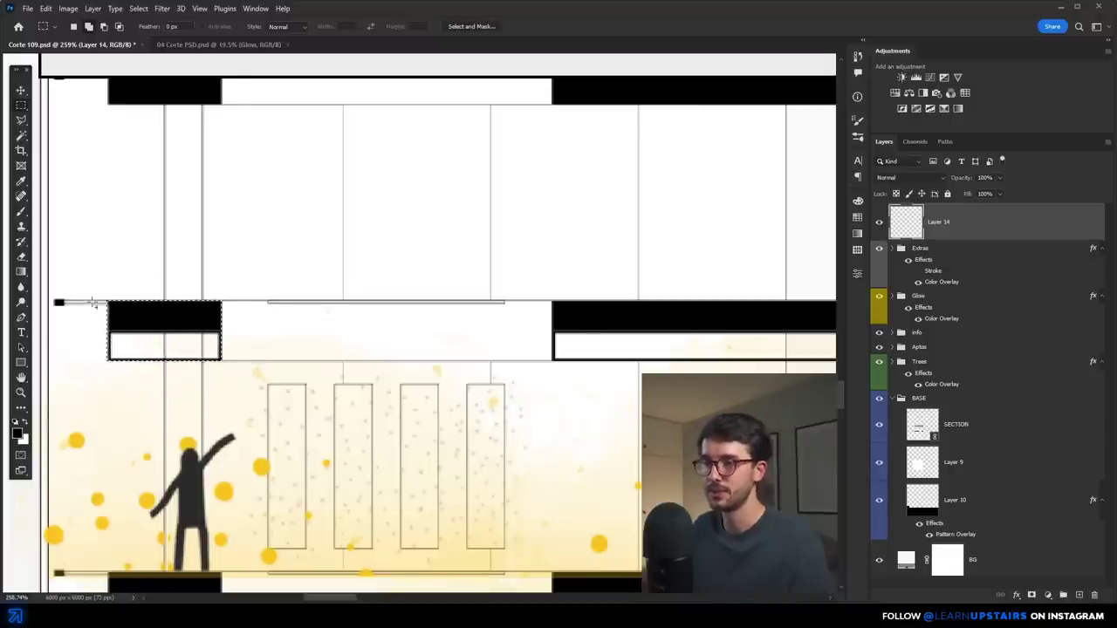
left_click_drag(85, 270, 110, 376)
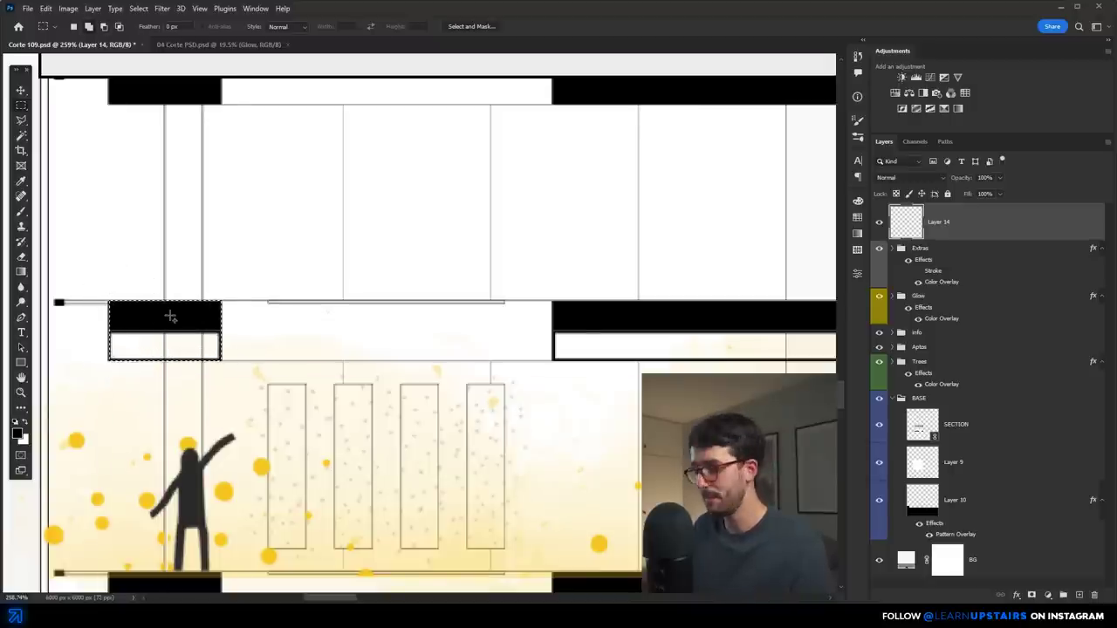
key("alt+BackSpace")
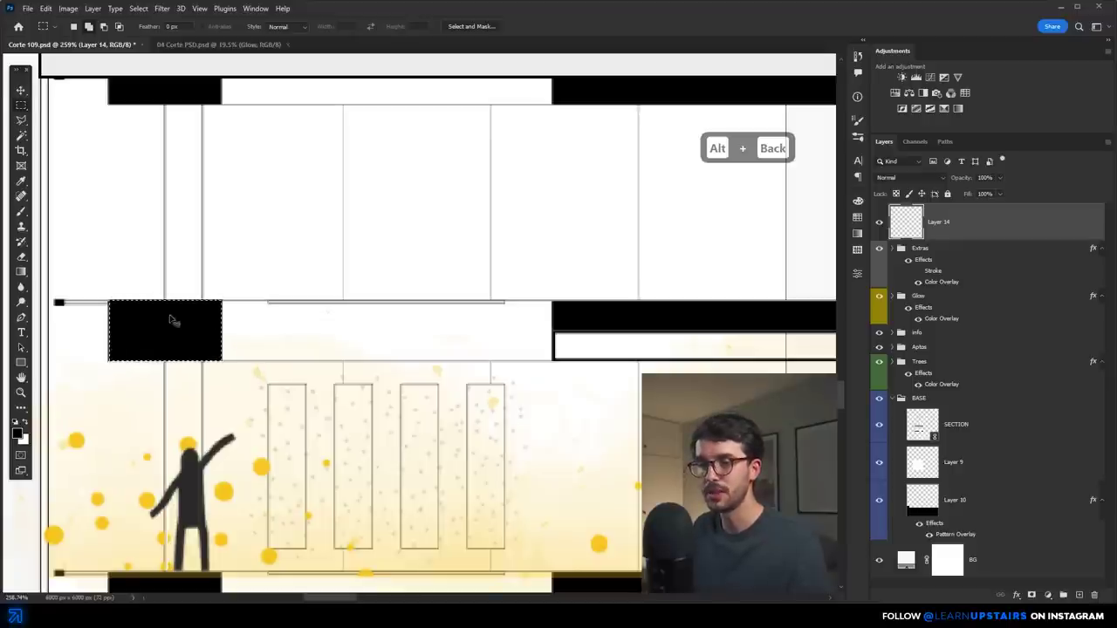
left_click(15, 430)
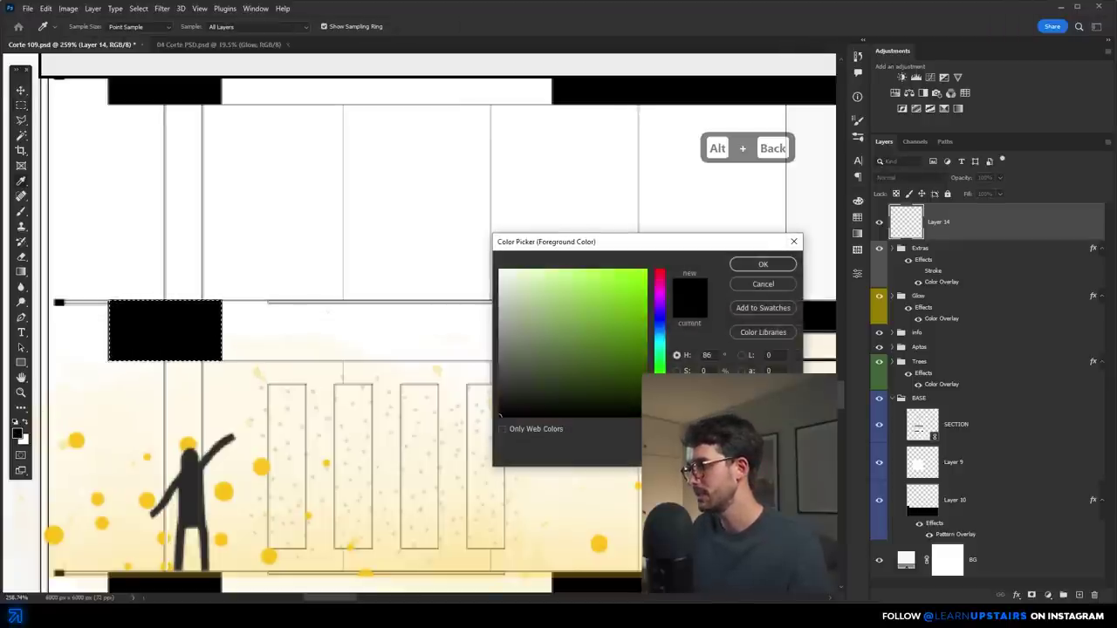
left_click(609, 275)
left_click(771, 270)
key("alt+BackSpace")
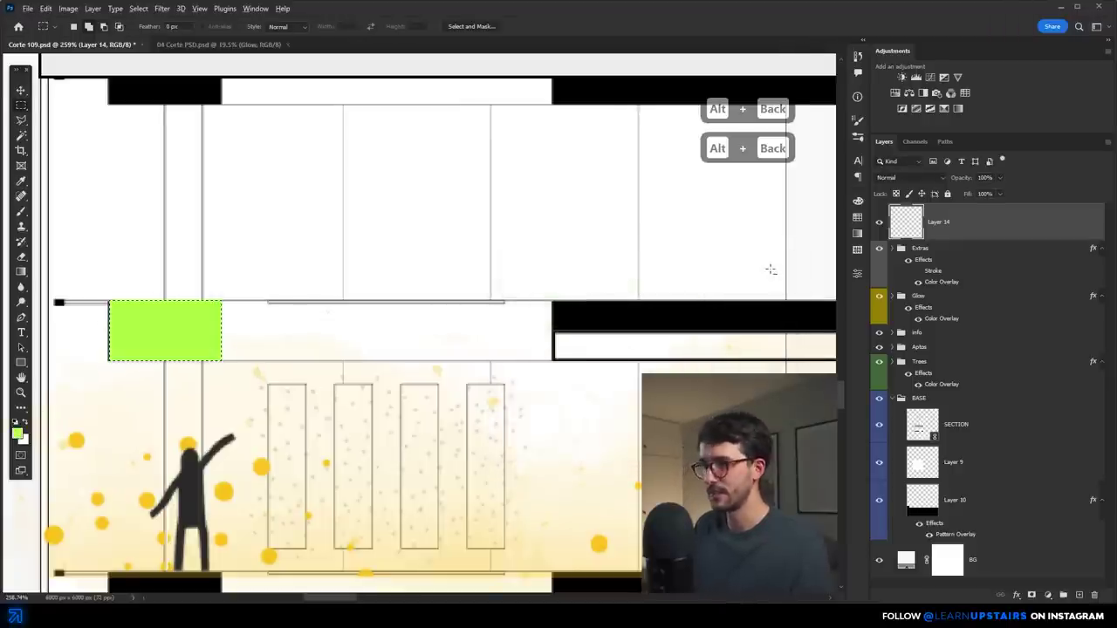
Step: Copy the green block onto the neighbouring slab and refill the slab selection green
scroll(307, 351, "right", 3)
key("ctrl+d")
scroll(308, 352, "down", 5)
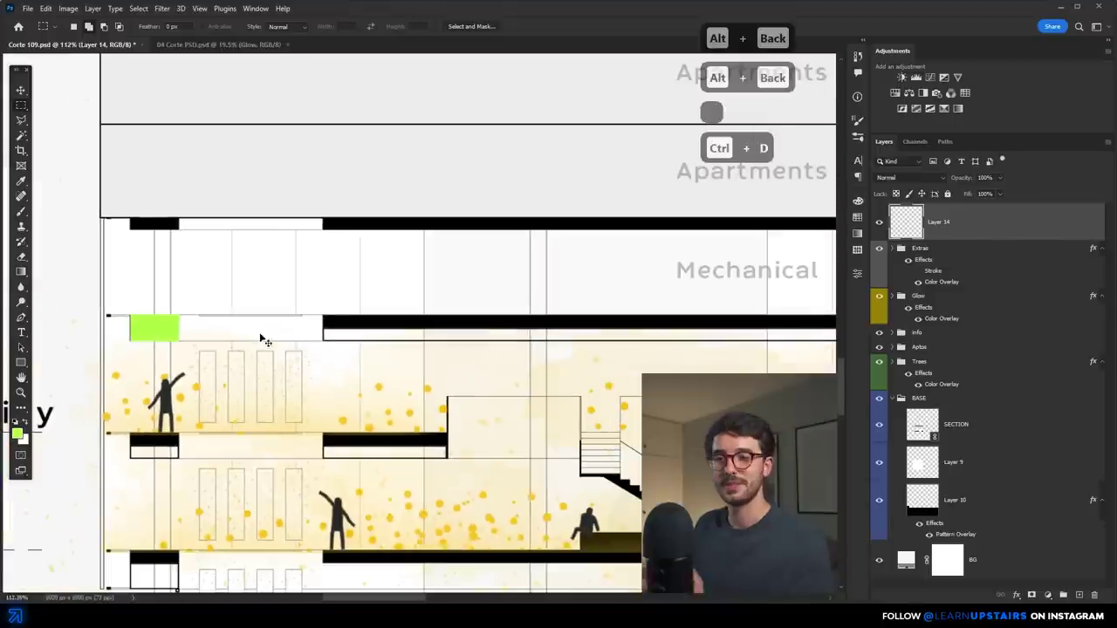
key("ctrl+a")
key("v")
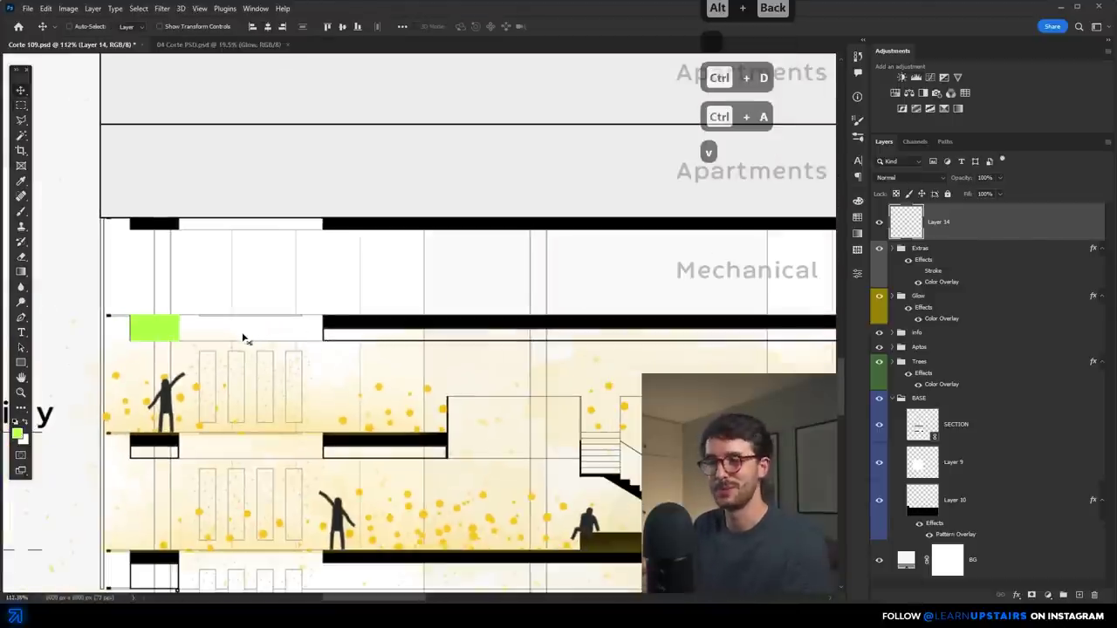
left_click_drag(164, 338, 279, 338)
scroll(437, 331, "up", 2)
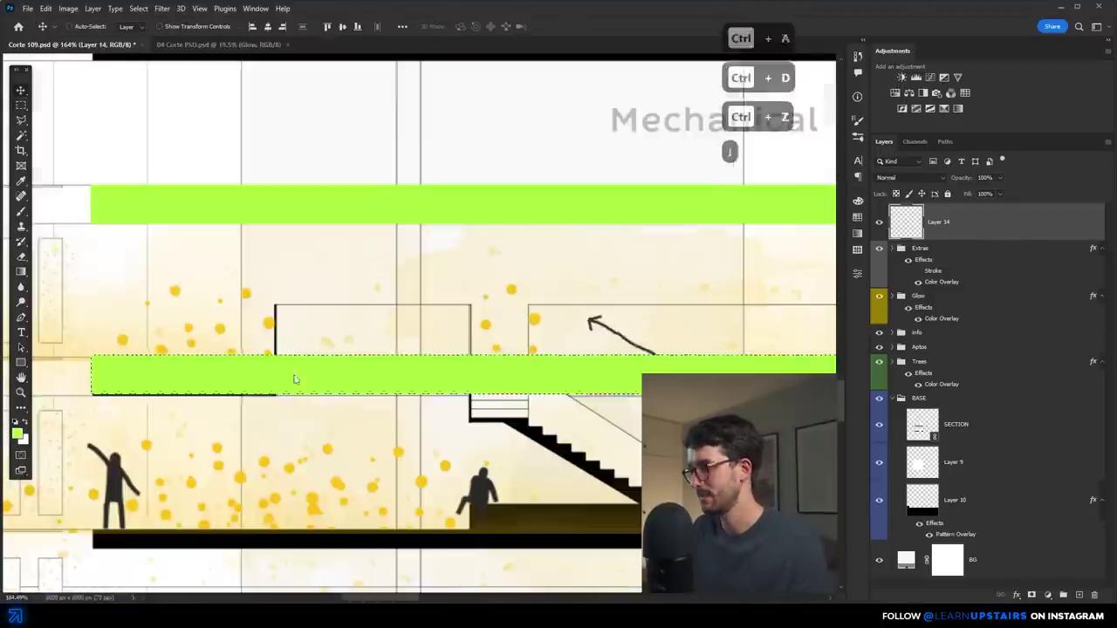
key("Delete")
key("ctrl+d")
key("m")
key("alt+BackSpace")
key("ctrl+d")
Step: Brush a green ramp along the stair slope at the kitchen level
scroll(419, 332, "down", 3)
scroll(419, 332, "up", 3)
key("e")
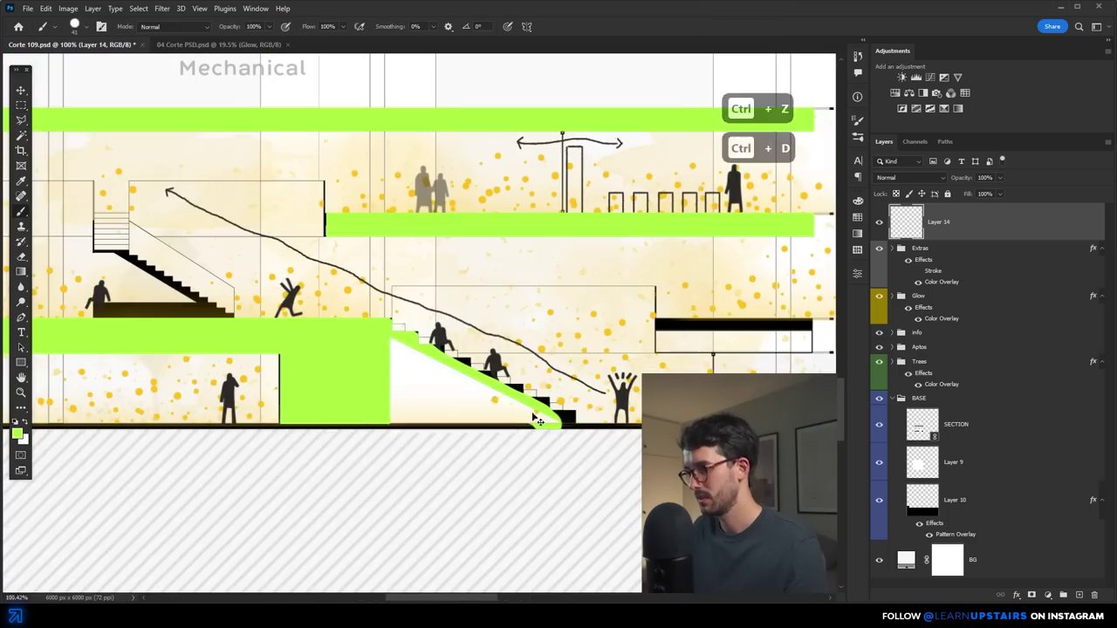
left_click_drag(535, 418, 312, 446)
scroll(311, 447, "down", 3)
scroll(419, 332, "up", 3)
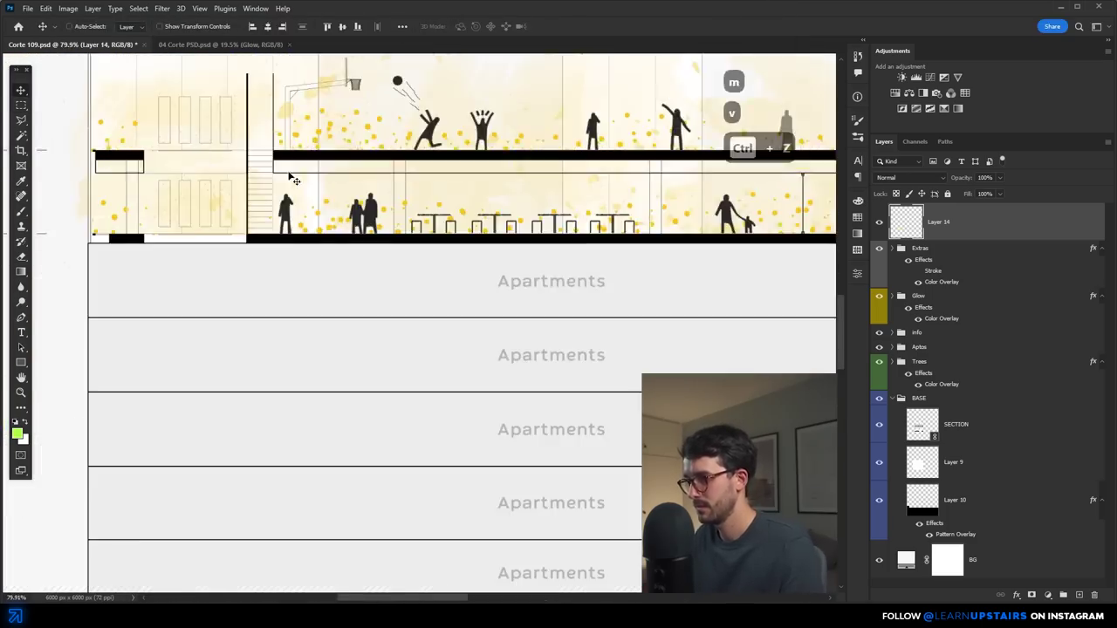
key("ctrl+d")
key("m")
Step: Select another slab section, fill it green, and delete the excess green
left_click_drag(338, 186, 437, 294)
key("alt+BackSpace")
key("ctrl+d")
key("e")
key("m")
key("Delete")
key("ctrl+d")
key("v")
scroll(544, 291, "down", 5)
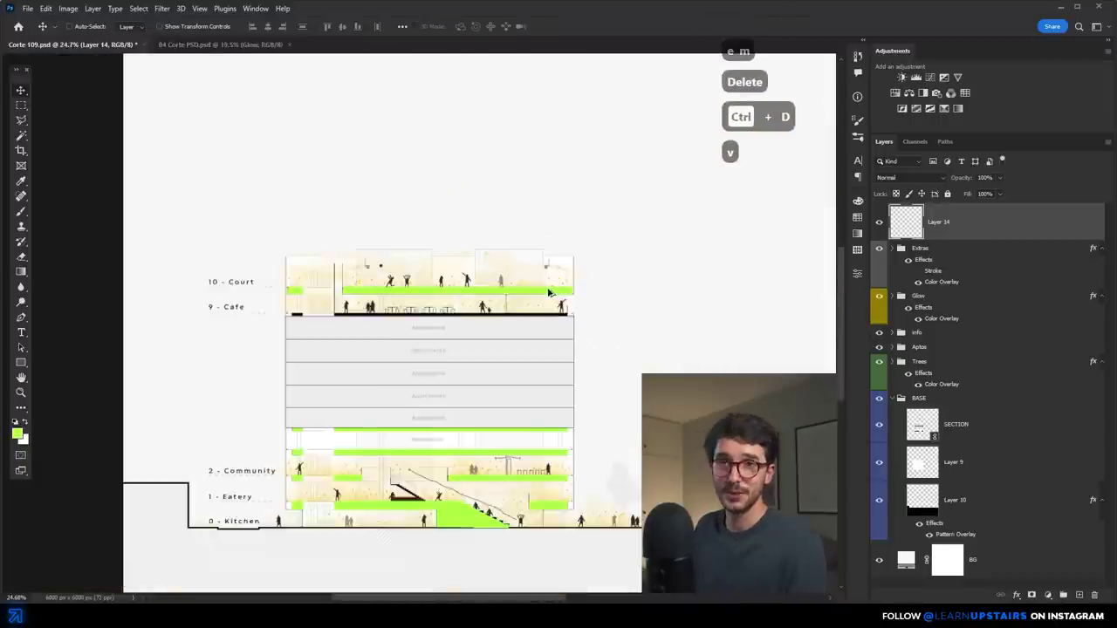
scroll(472, 453, "up", 3)
scroll(506, 317, "up", 2)
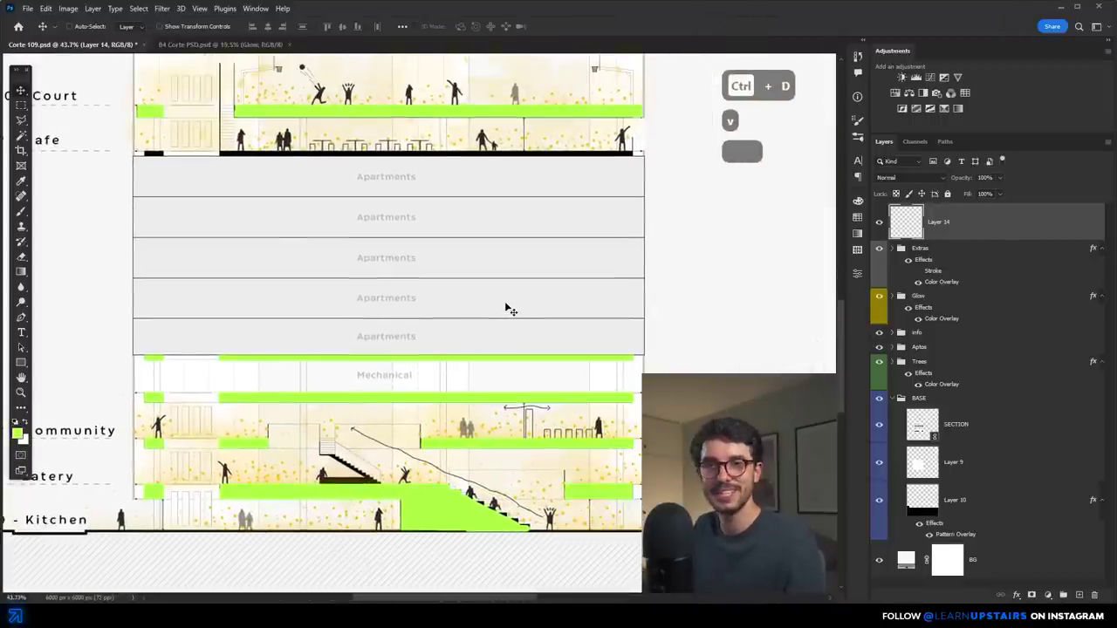
scroll(508, 302, "down", 2)
Step: Set Layer 14's fill to 0%
scroll(664, 254, "up", 1)
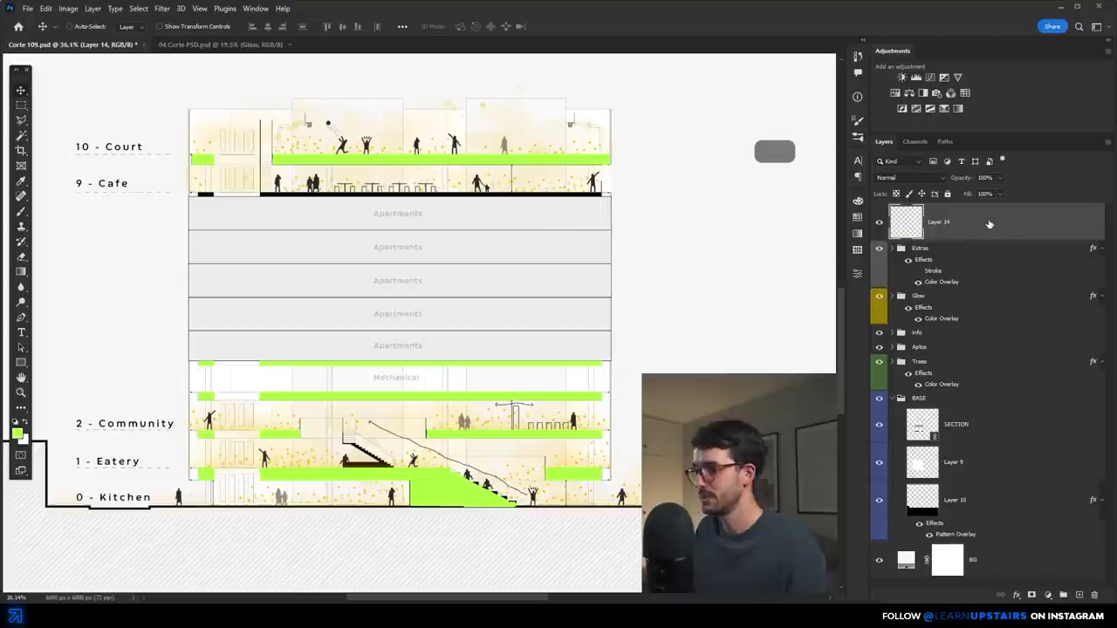
left_click(1001, 194)
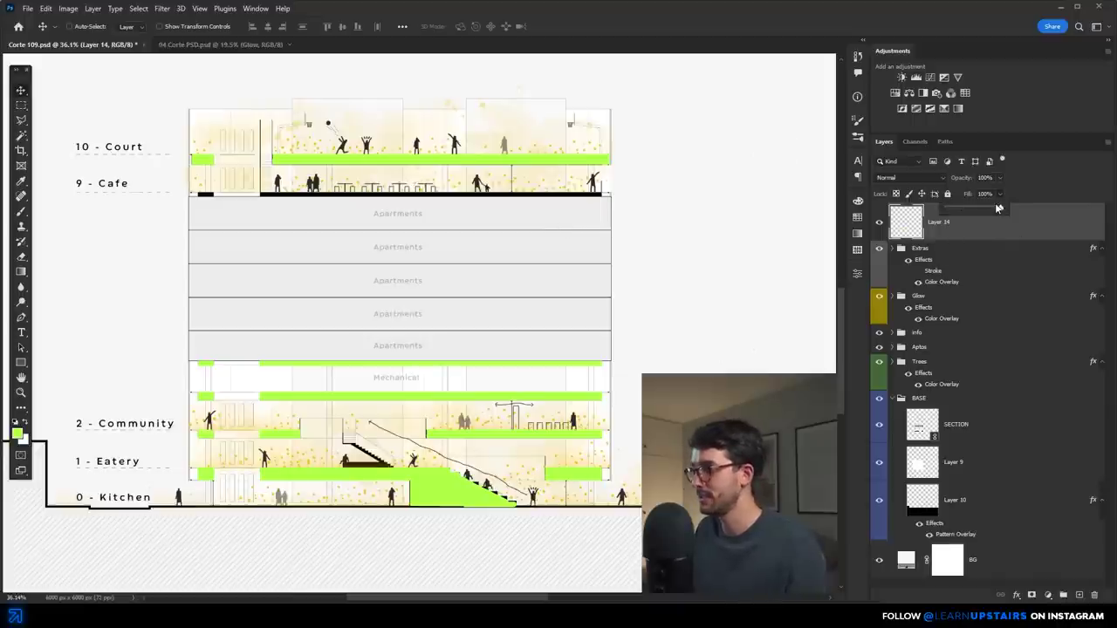
left_click_drag(979, 210, 948, 210)
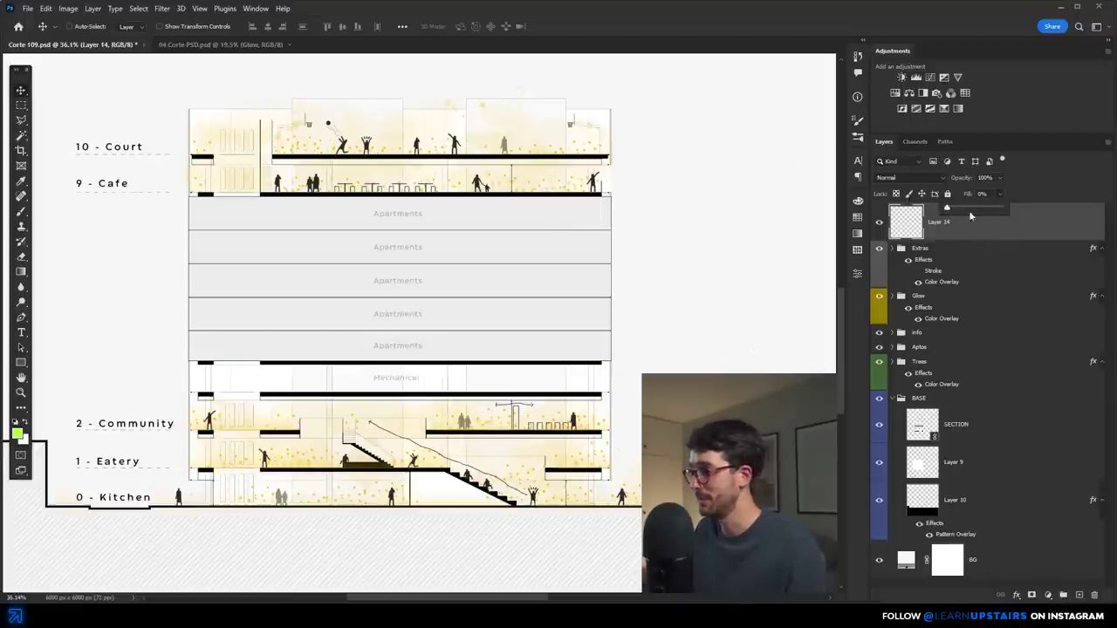
left_click(1022, 215)
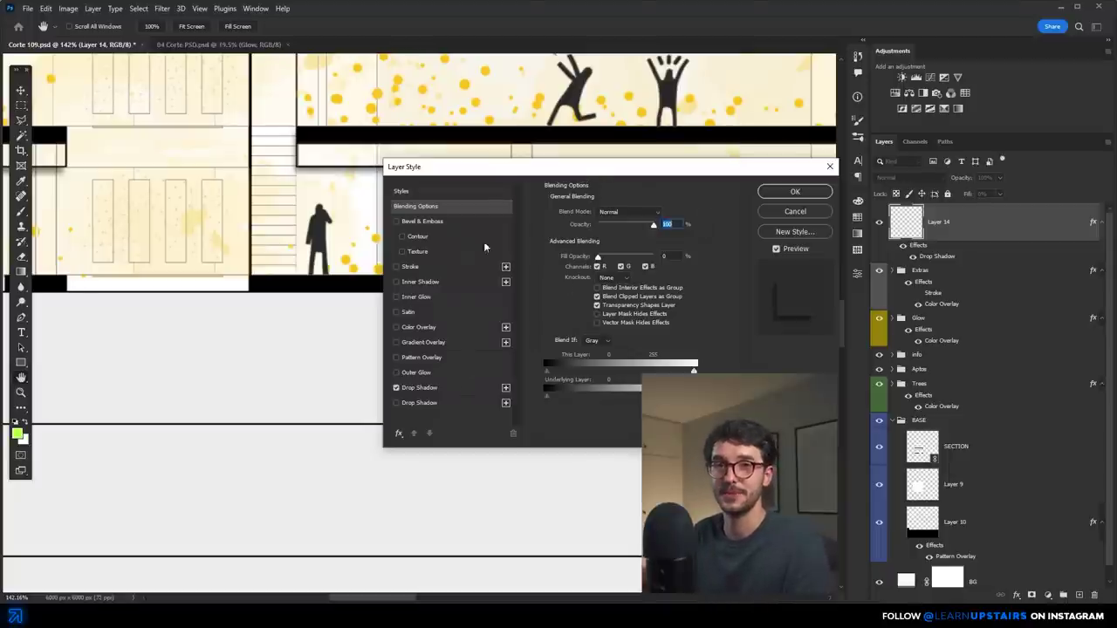
Step: Add a Multiply drop shadow to Layer 14 with sharp edge and 8 px size
left_click_drag(494, 175, 616, 179)
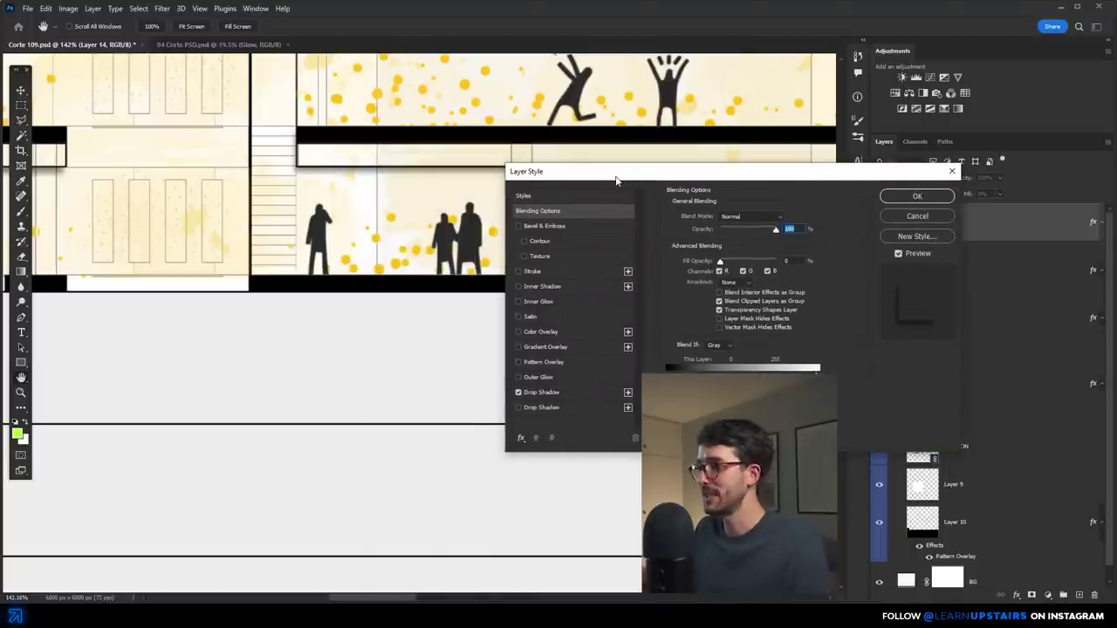
left_click(545, 392)
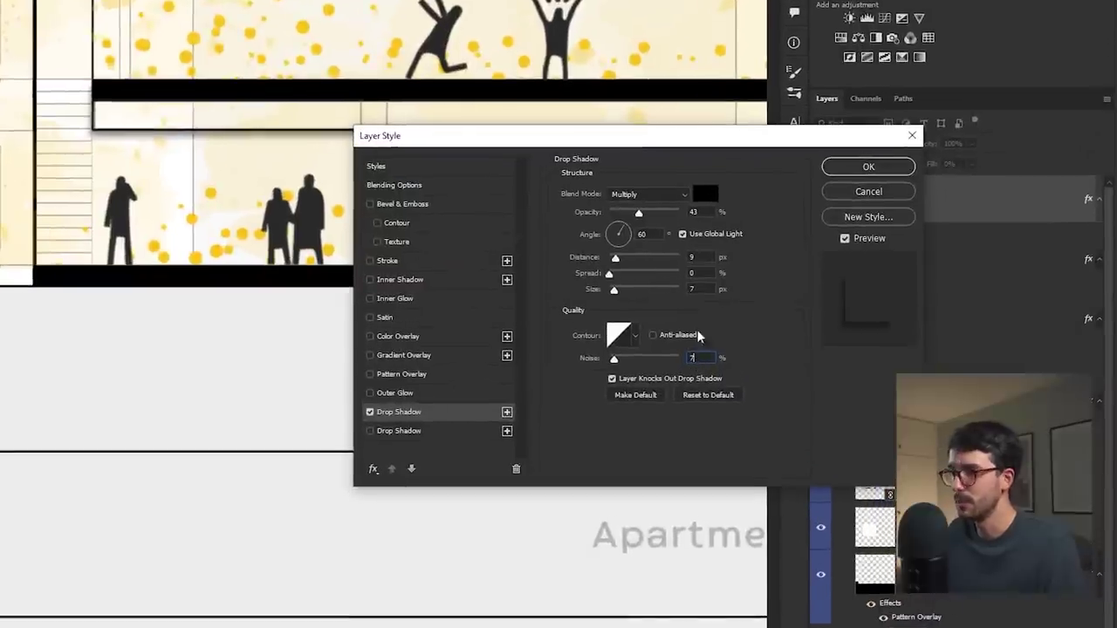
left_click(643, 201)
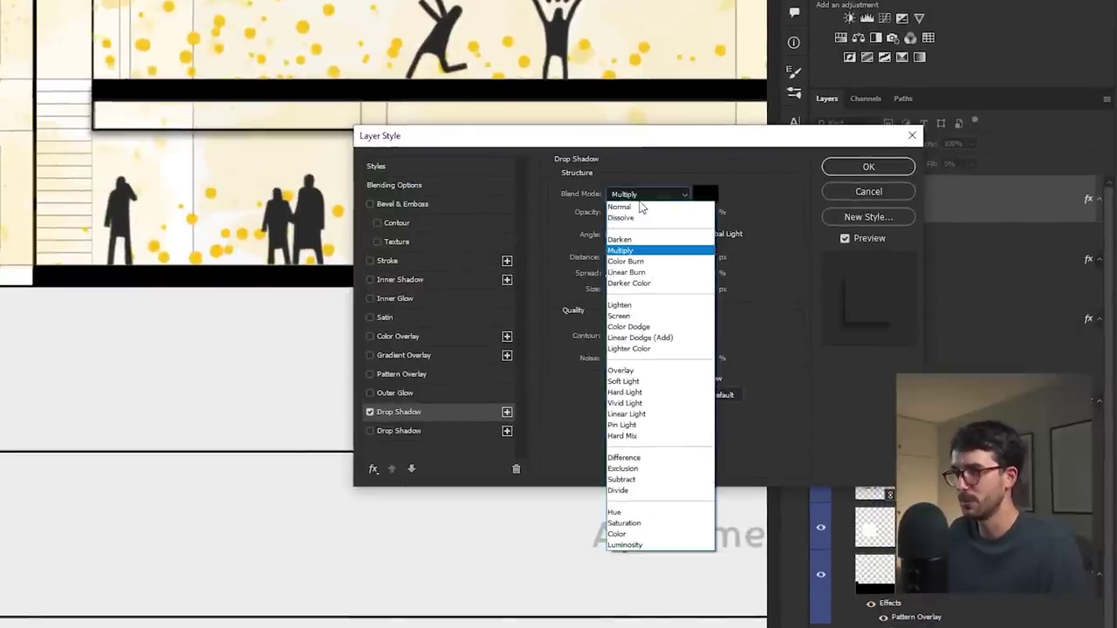
left_click(643, 207)
left_click(643, 196)
left_click(630, 251)
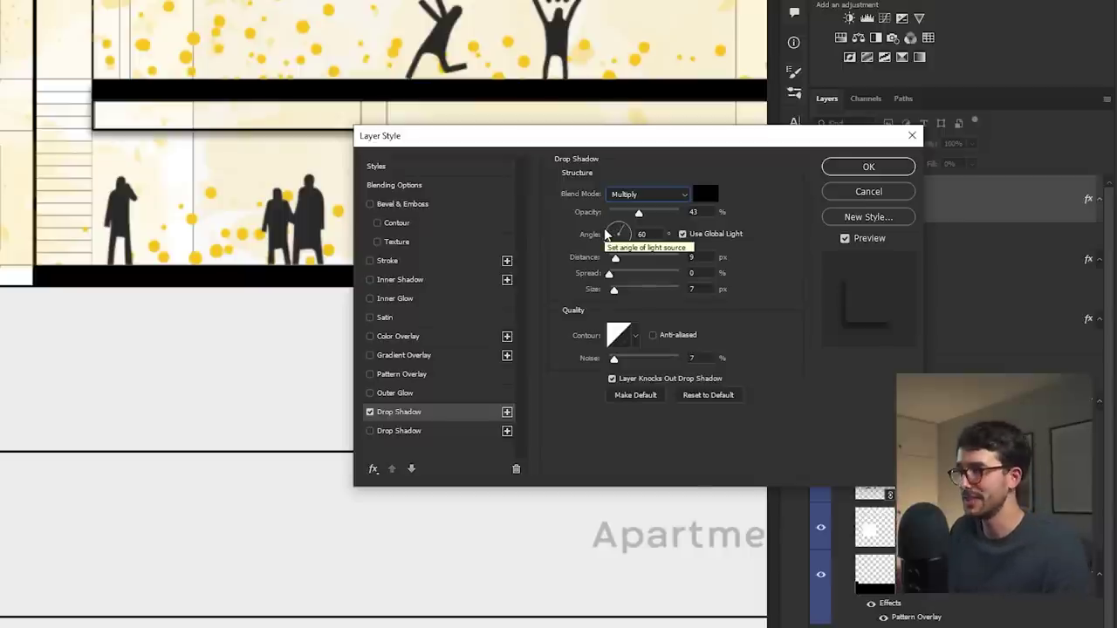
left_click_drag(613, 288, 608, 288)
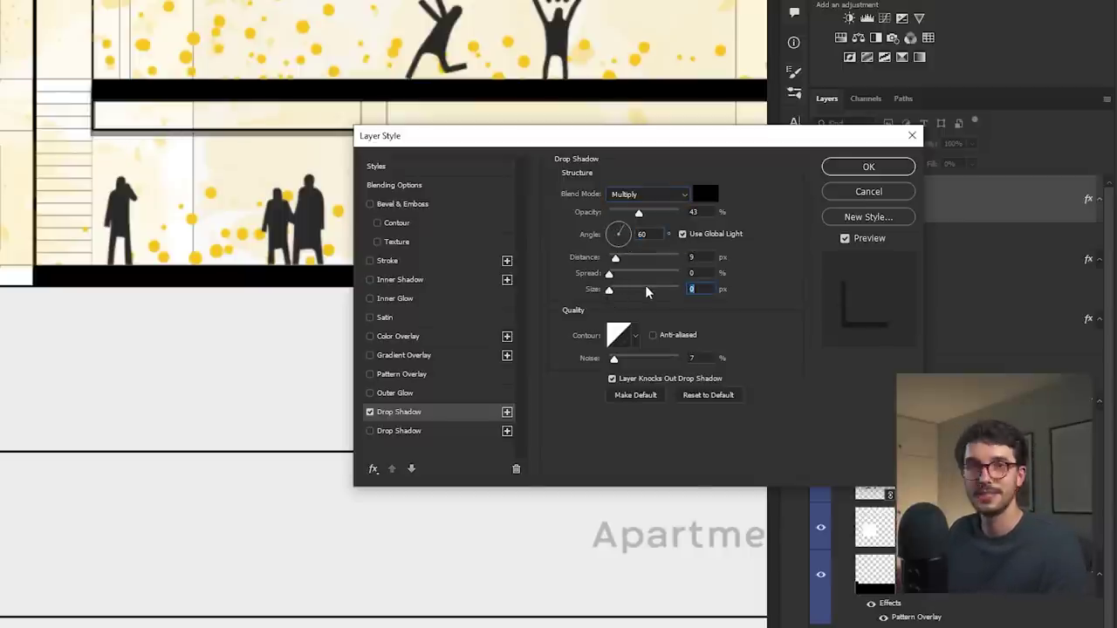
key("Up")
key("Up")
key("Up")
key("Up")
key("Up")
key("Up")
key("Up")
key("Up")
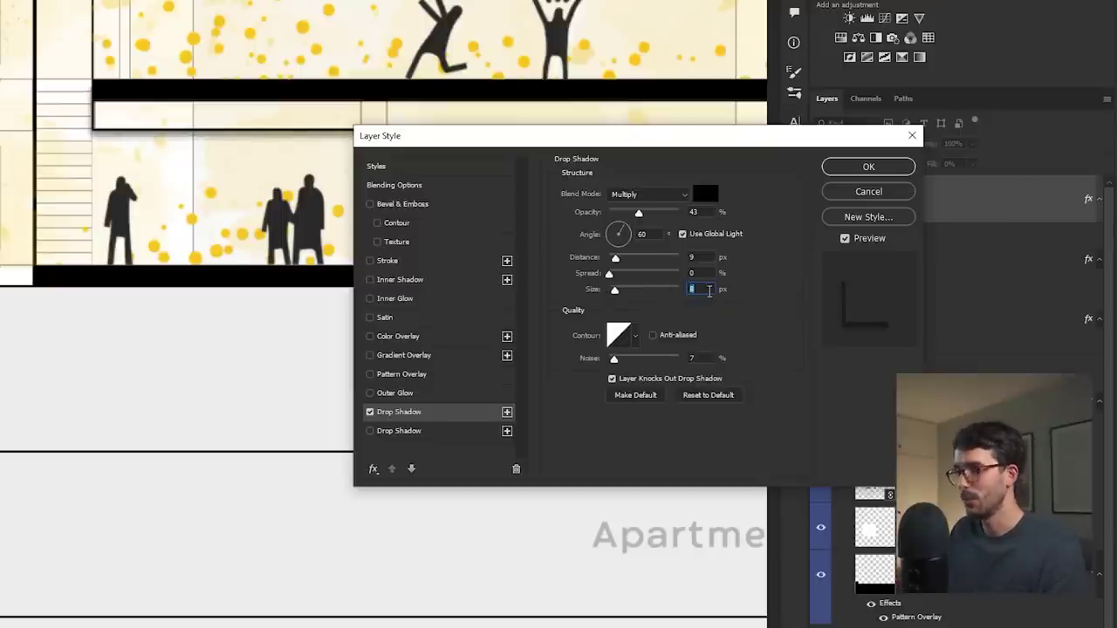
left_click(868, 166)
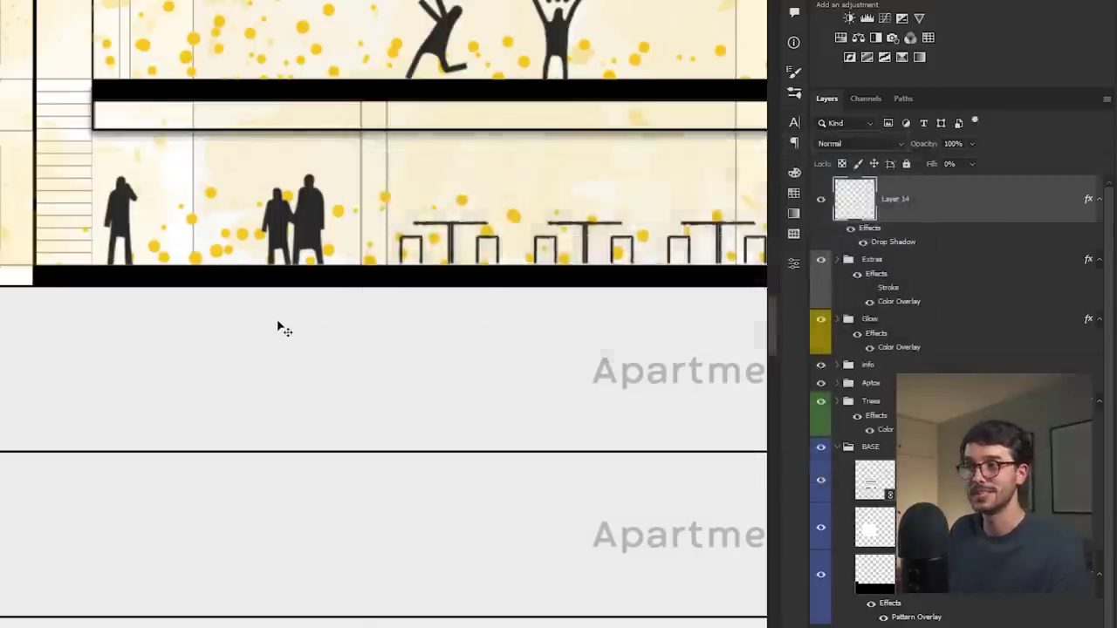
Step: Toggle Layer 14's visibility to compare the drawing with and without shadows
scroll(284, 329, "down", 5)
scroll(552, 447, "up", 4)
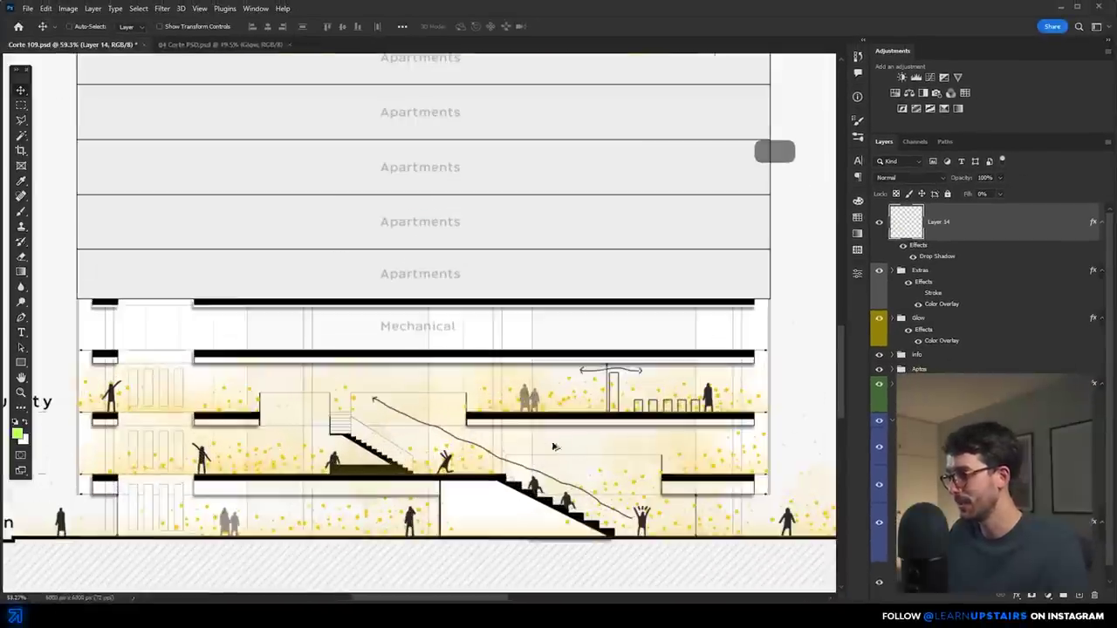
scroll(552, 447, "down", 2)
left_click(880, 222)
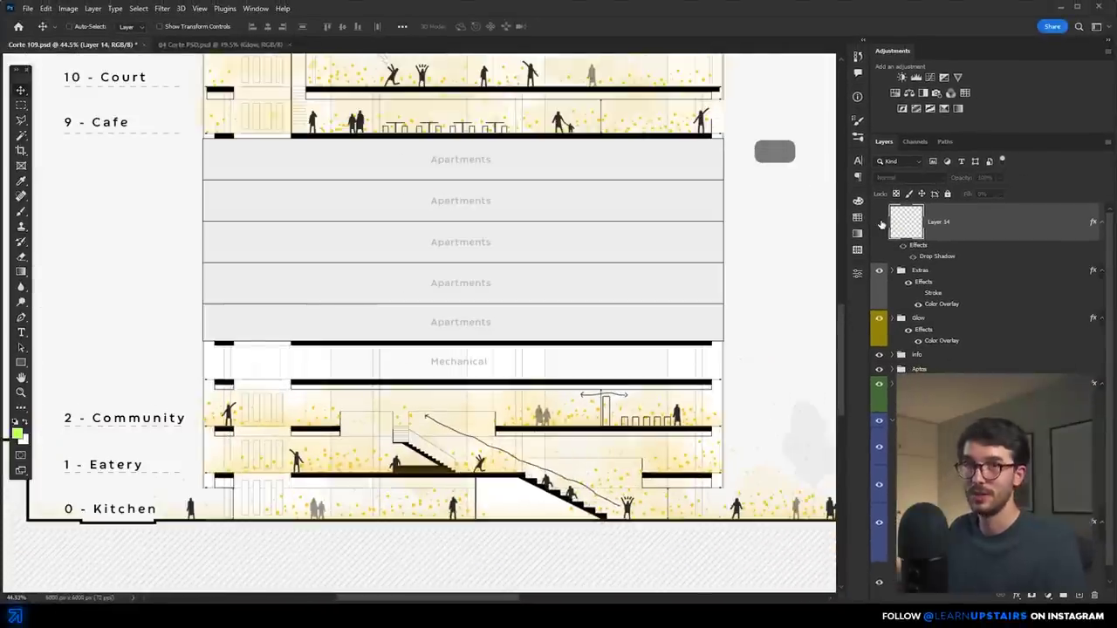
left_click(879, 223)
left_click(879, 222)
left_click(880, 223)
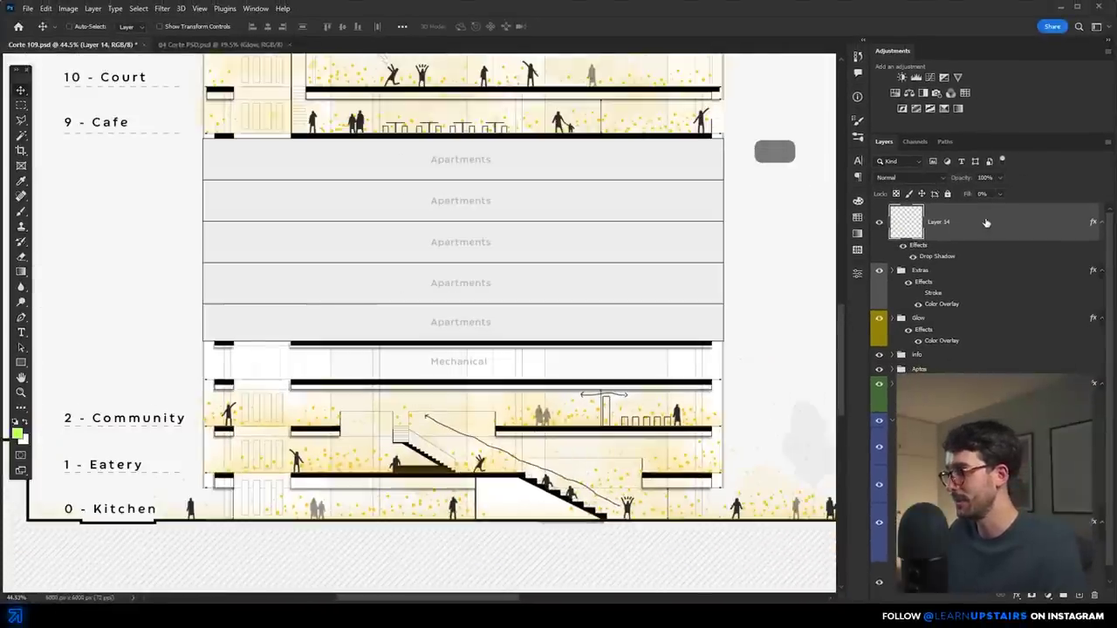
Step: Change Layer 14's drop shadow to 24% opacity and 27 px size
double_click(986, 223)
left_click(567, 392)
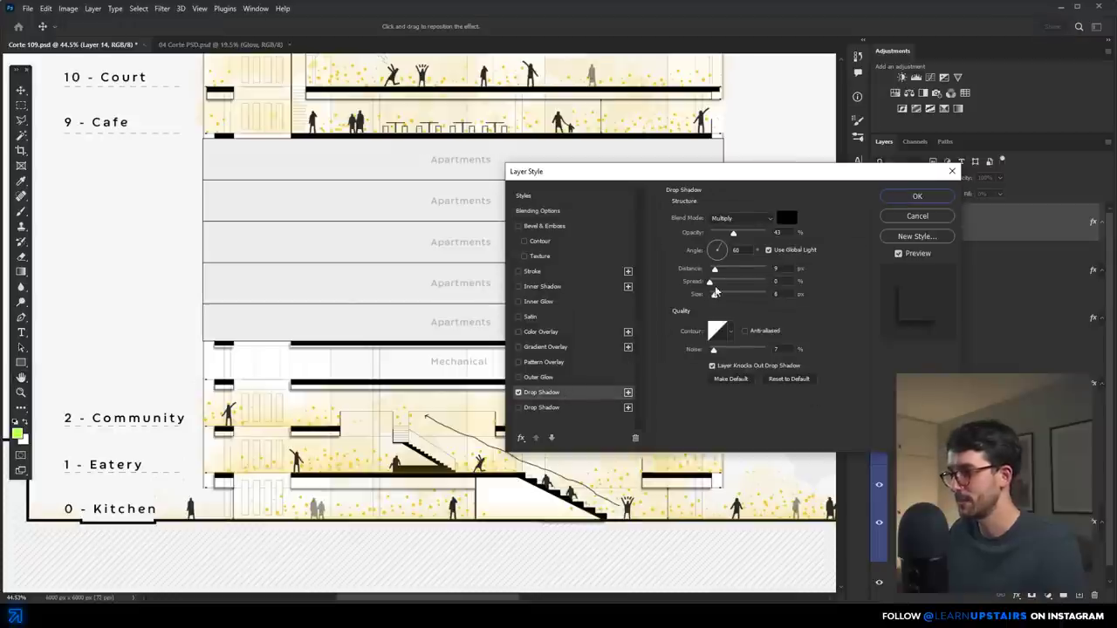
left_click_drag(733, 233, 722, 233)
left_click_drag(713, 295, 720, 297)
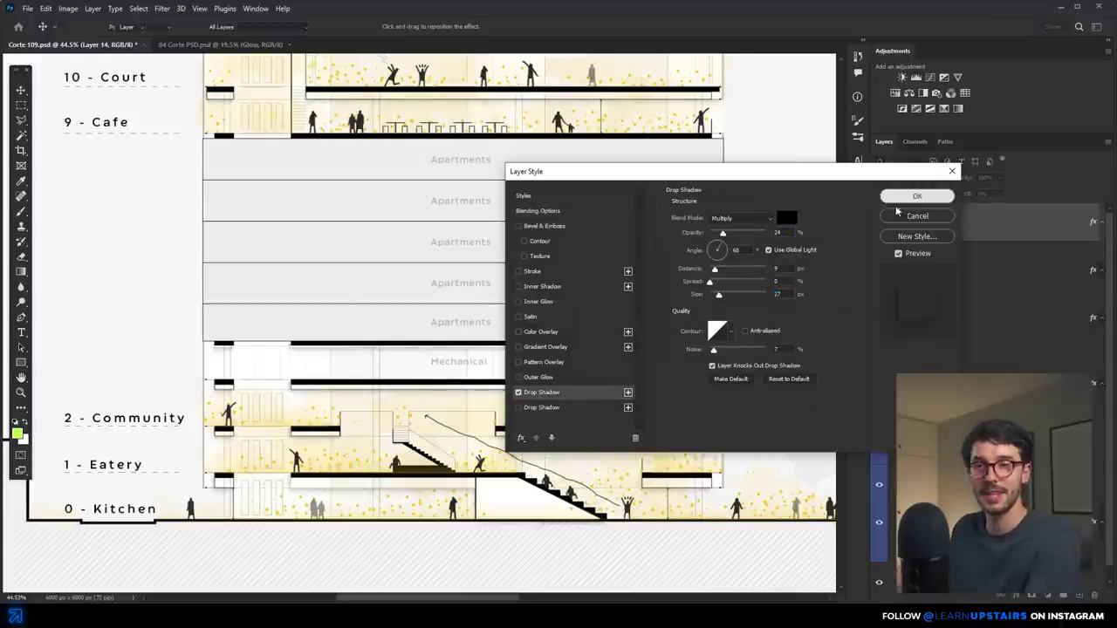
left_click(917, 196)
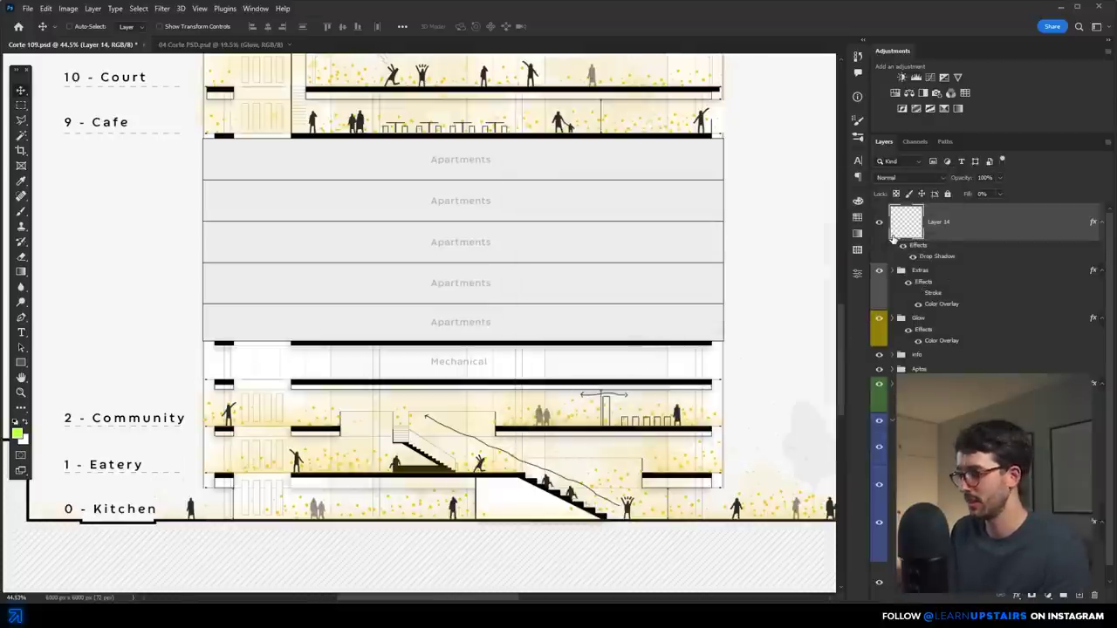
Step: Erase the selected shadow part and fill a small rectangular area, then deselect
key("Delete")
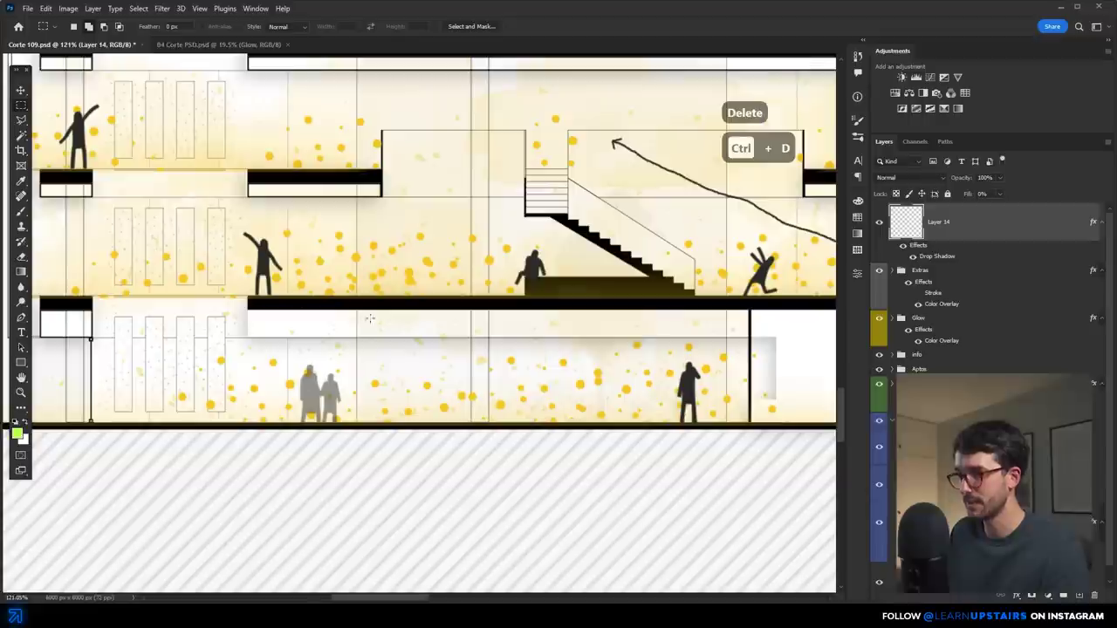
scroll(419, 323, "right", 5)
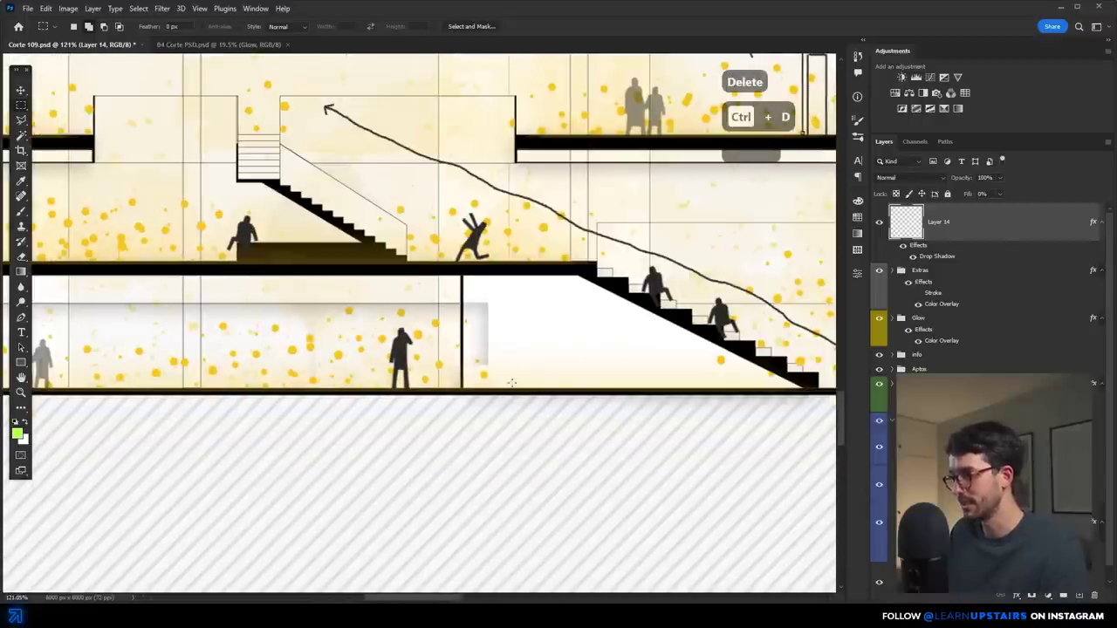
left_click_drag(508, 387, 462, 279)
key("alt+BackSpace")
key("ctrl+d")
Step: Bring the stair and ground line into view and marquee-select the area below ground
left_click_drag(640, 321, 282, 277)
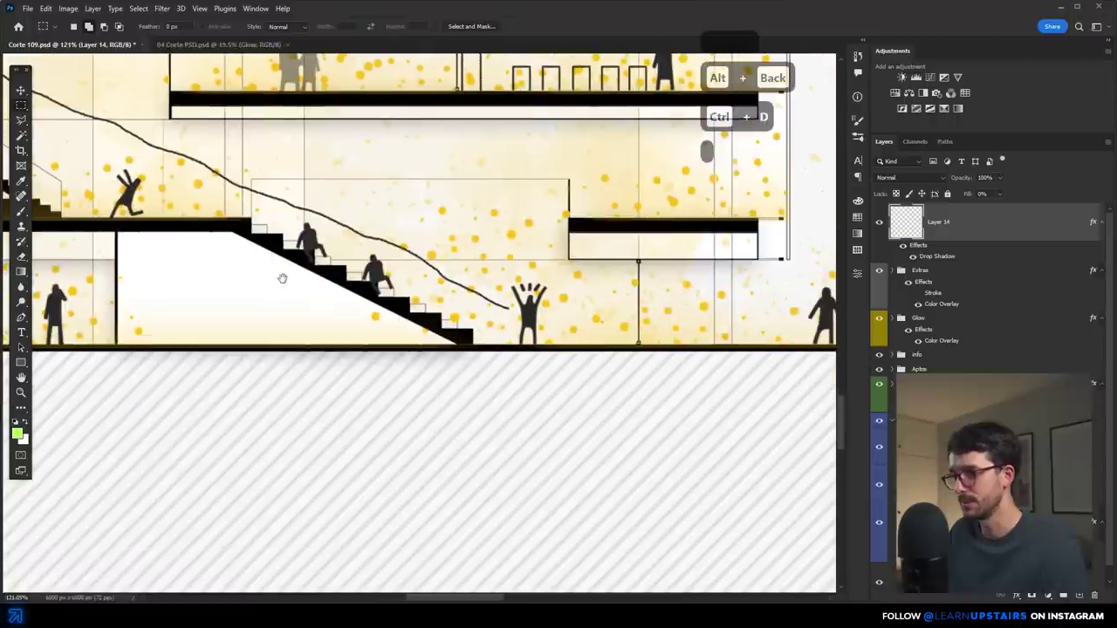
scroll(436, 330, "down", 5)
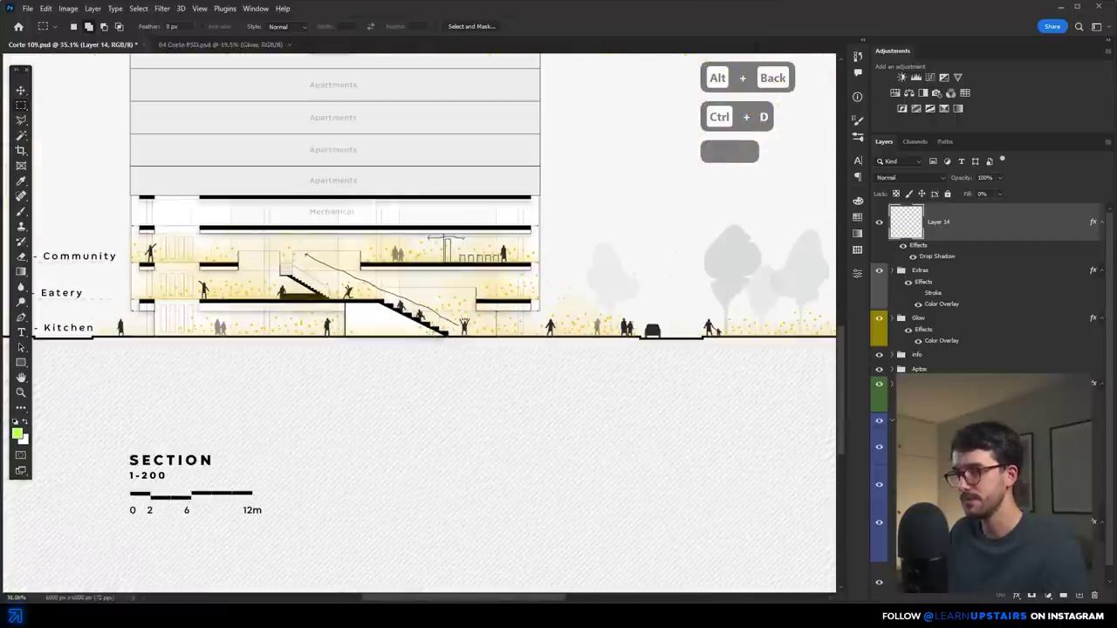
scroll(183, 360, "up", 3)
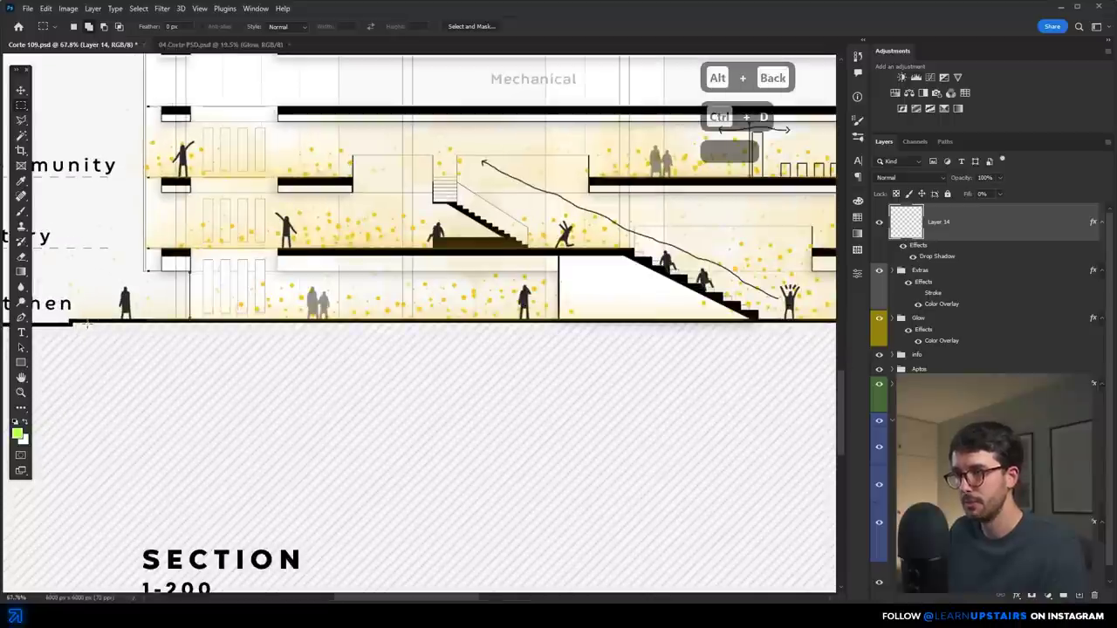
left_click_drag(70, 321, 408, 485)
scroll(408, 485, "left", 5)
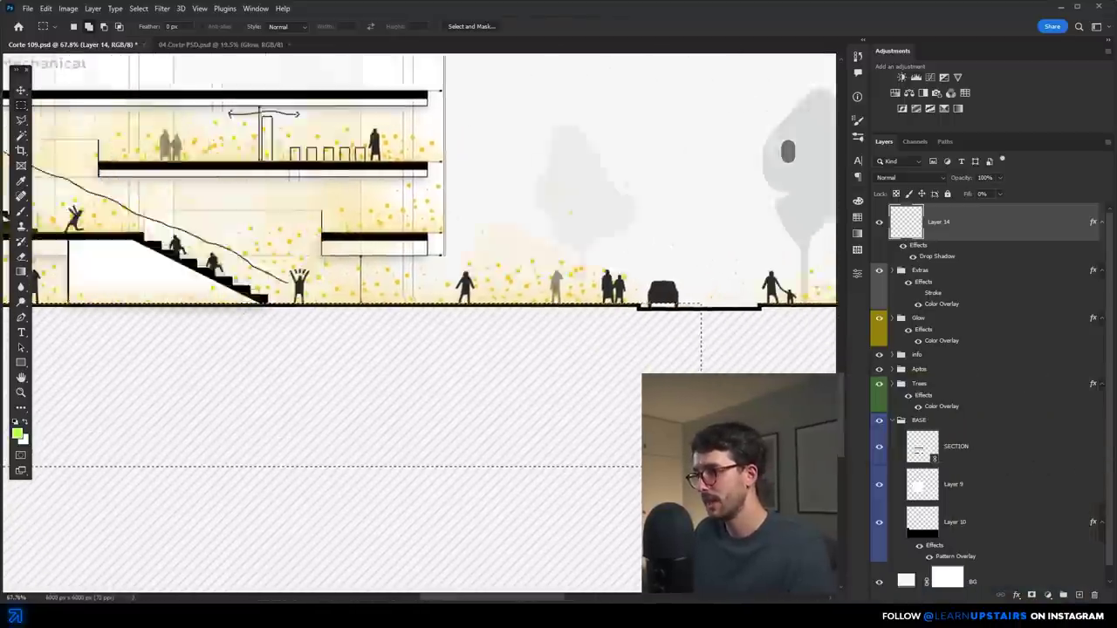
scroll(445, 295, "down", 3)
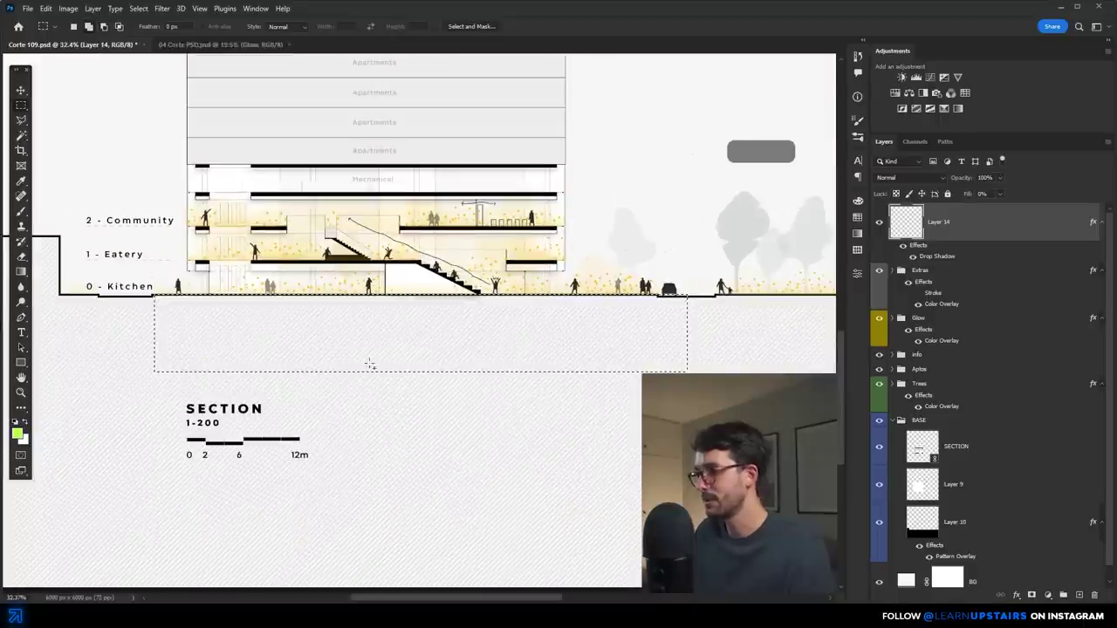
scroll(369, 305, "up", 3)
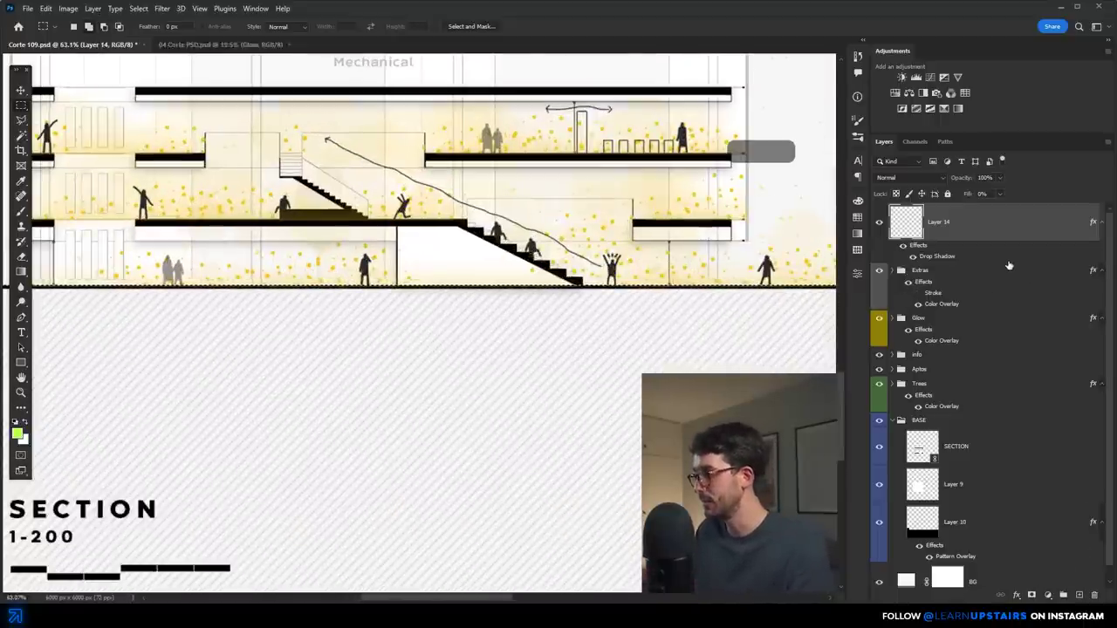
Step: Group Layer 14 into Group 3 and add a layer mask hiding below-ground shadows
key("ctrl+g")
left_click(1032, 595)
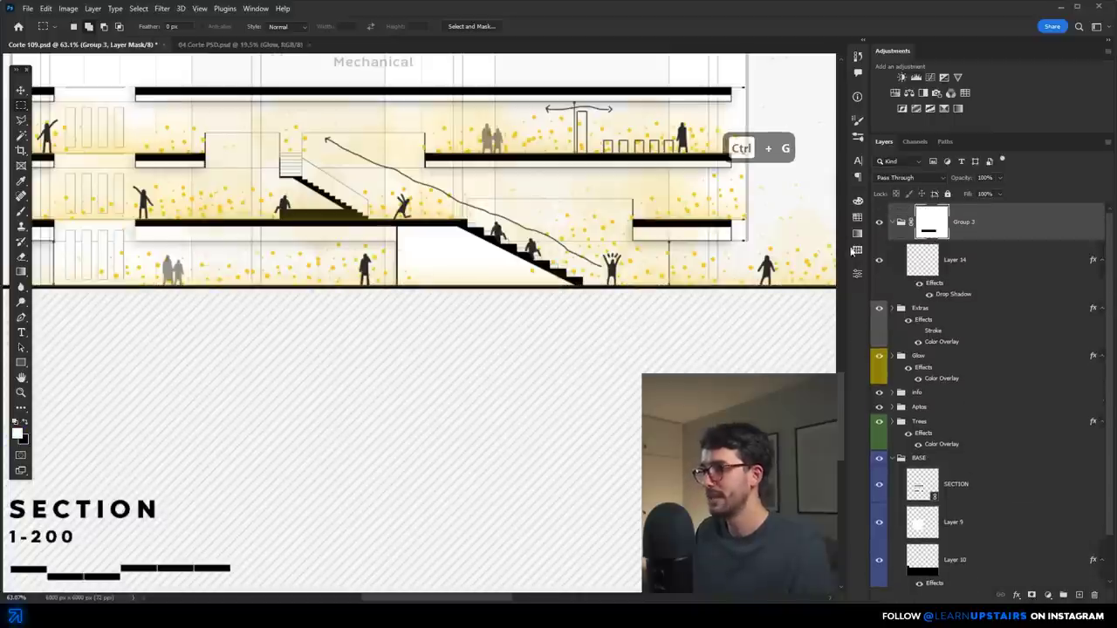
scroll(397, 350, "down", 3)
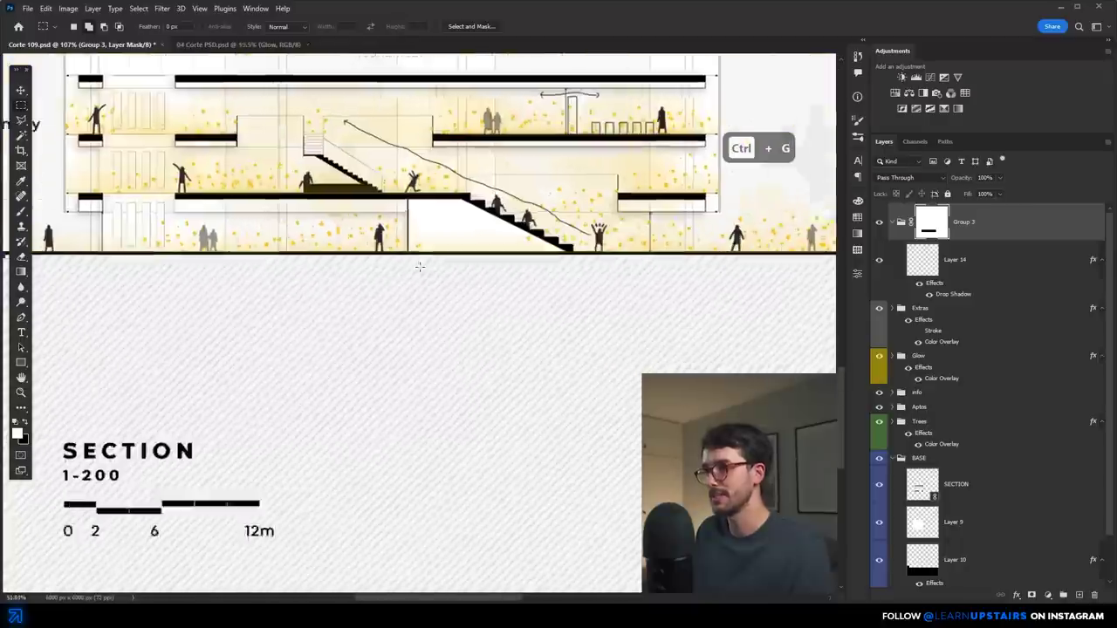